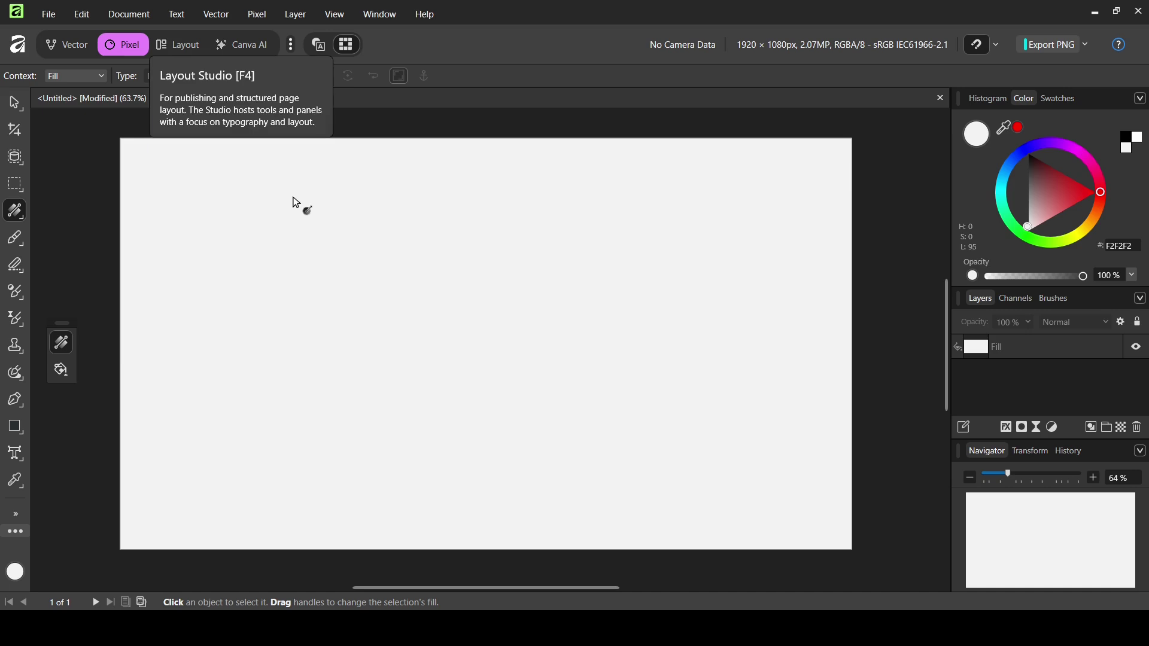
Step: Add the text SHADOW to the canvas with the Artistic Text Tool
click(14, 461)
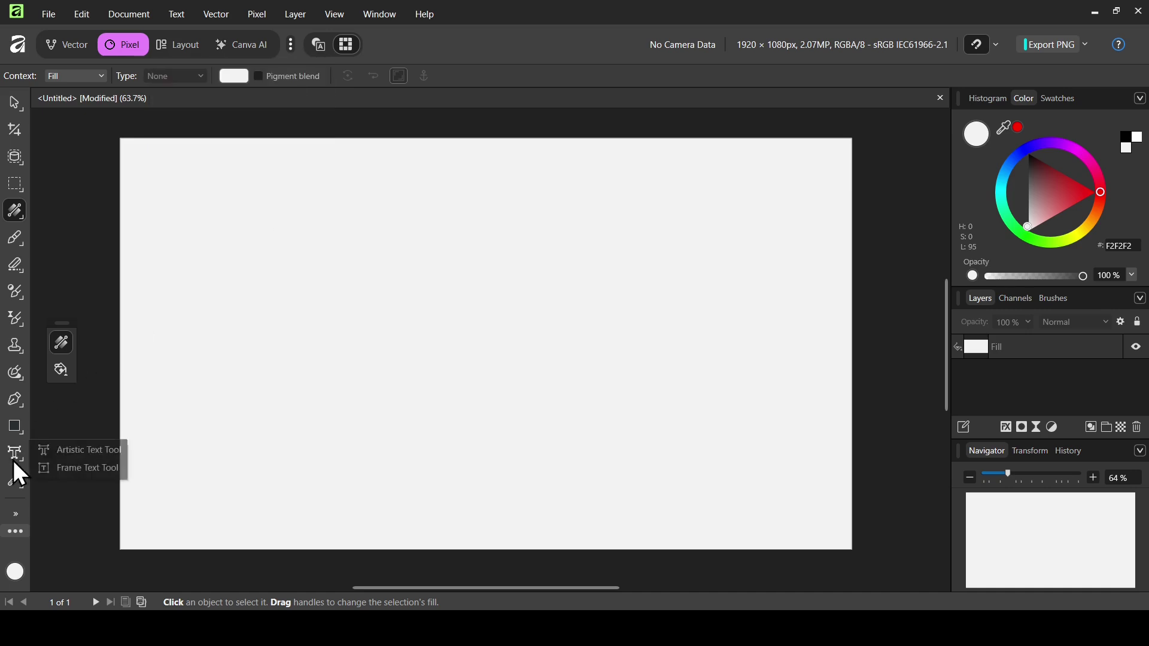
click(87, 450)
click(290, 320)
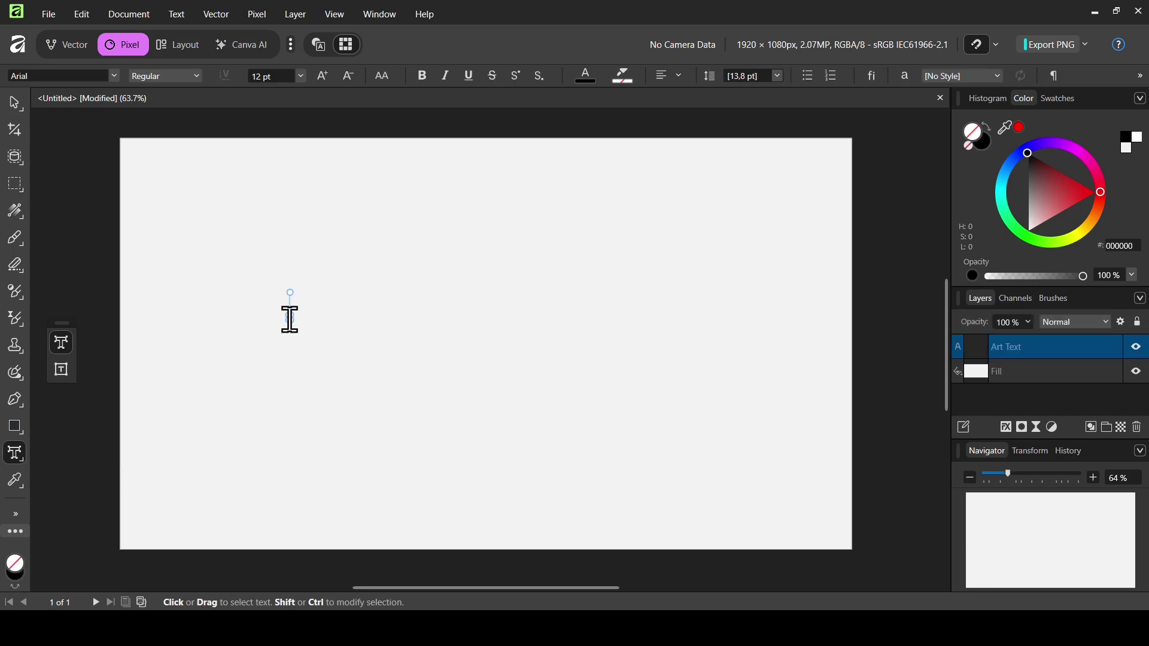
text(SHADOW)
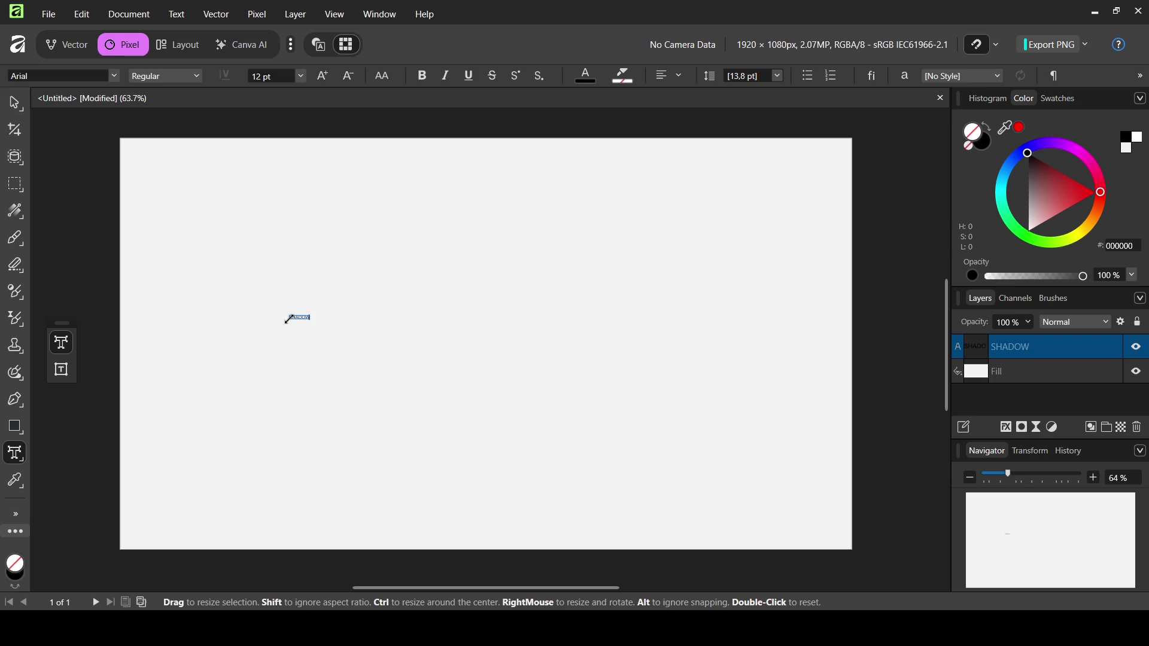
Step: Set SHADOW in Anton at 250 pt, then return to the Move Tool
click(115, 76)
text(A)
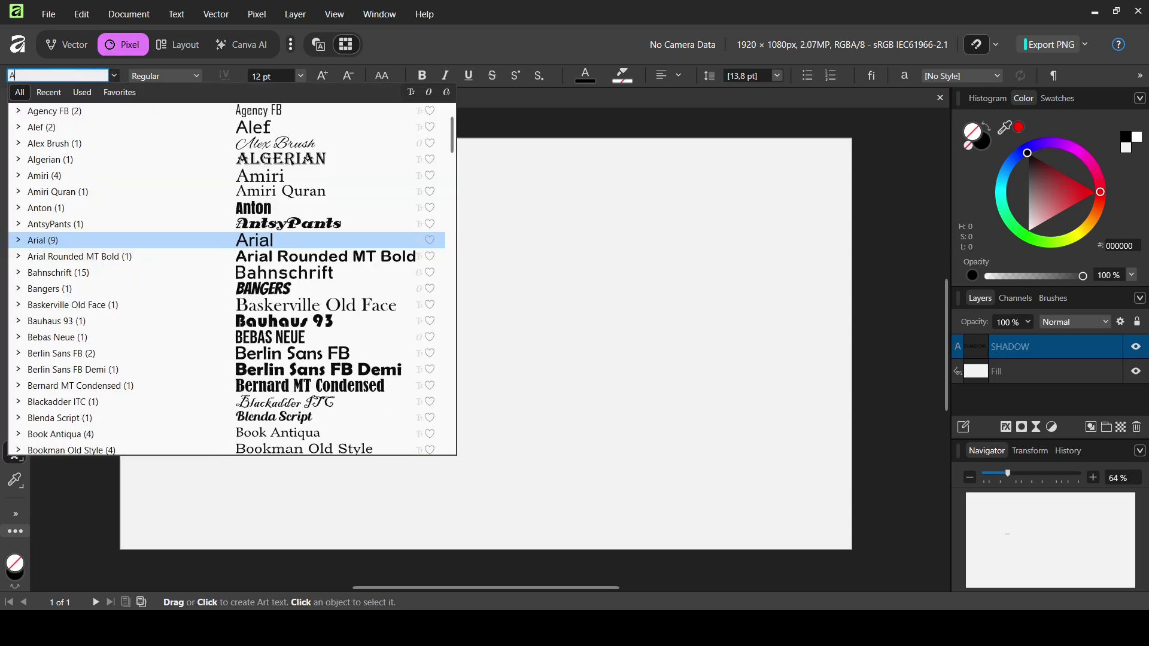
text(nton)
click(105, 110)
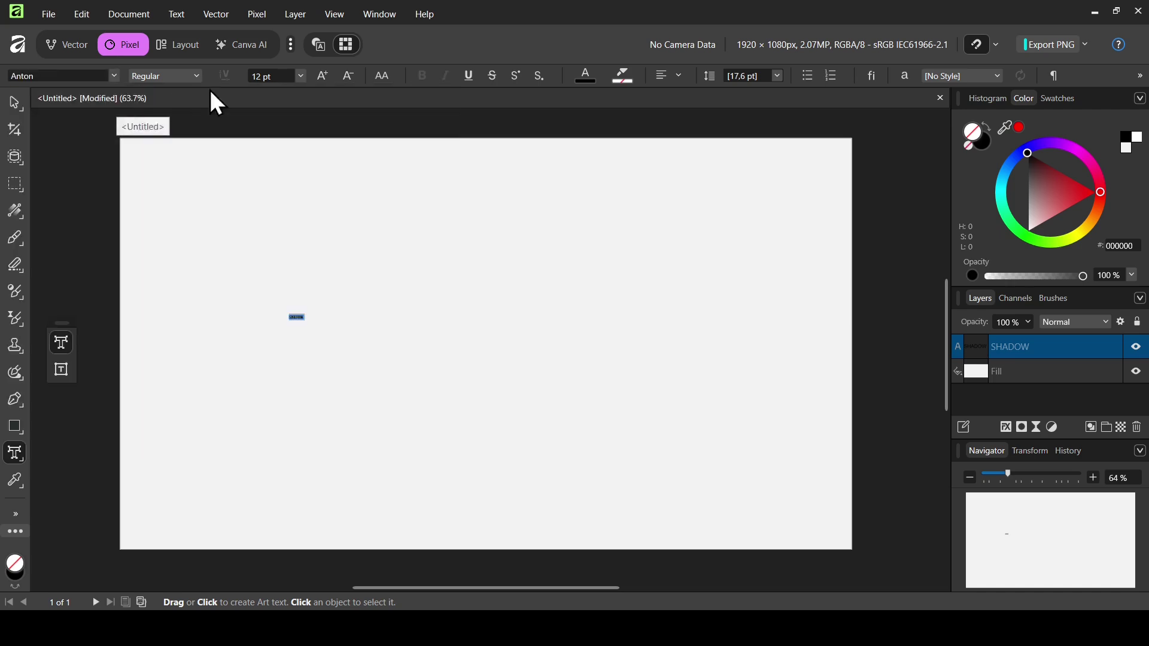
click(275, 76)
text(250)
key(Return)
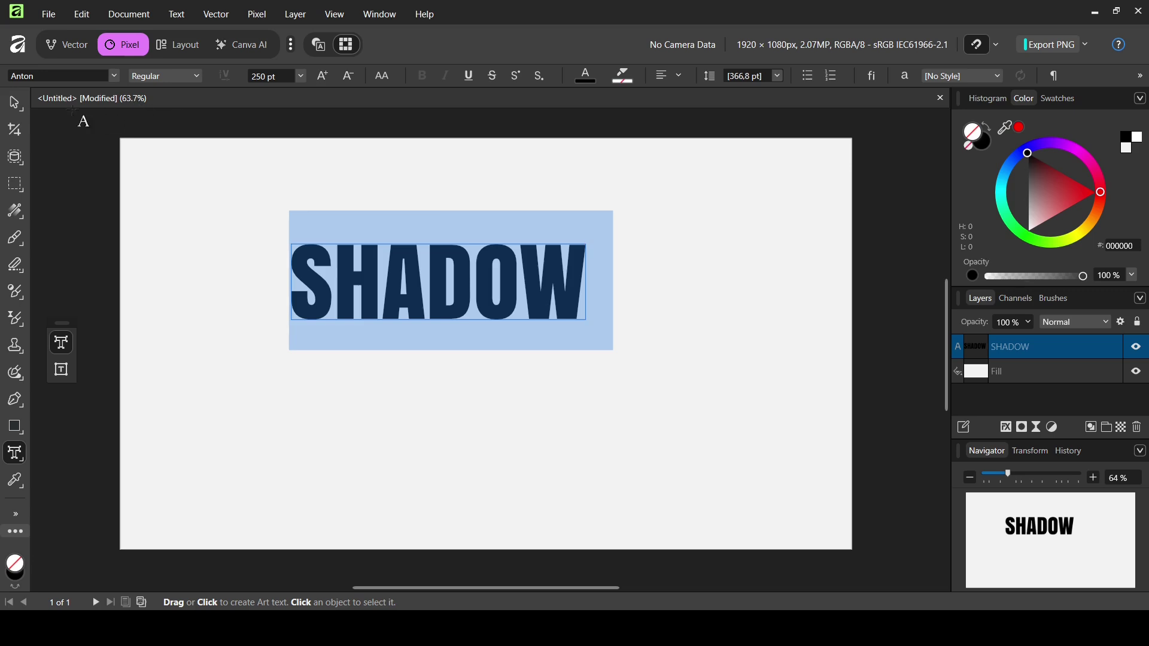
click(14, 107)
click(55, 106)
Step: Drag the SHADOW text up toward the top of the page
drag(418, 264, 469, 171)
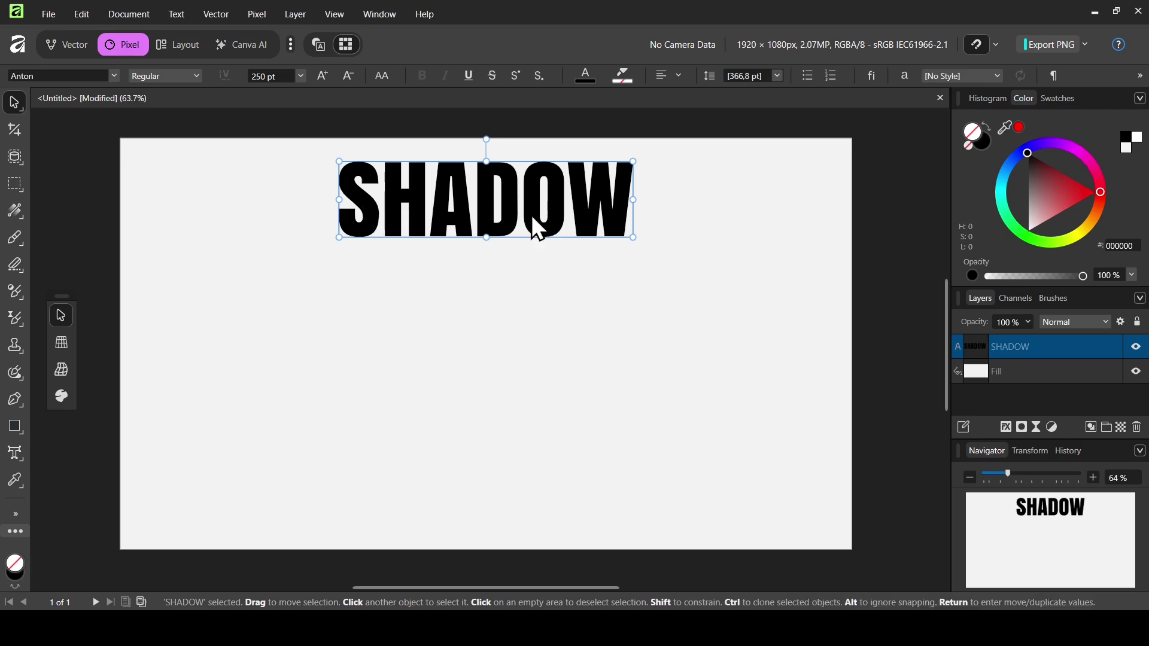
right_click(981, 349)
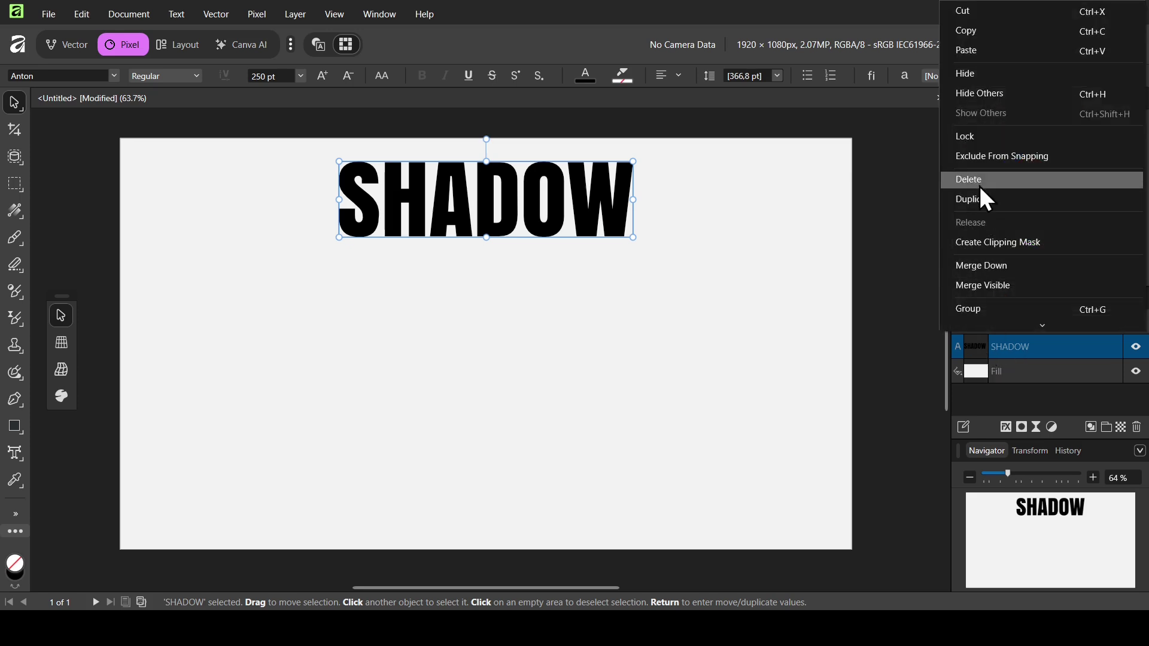
click(562, 188)
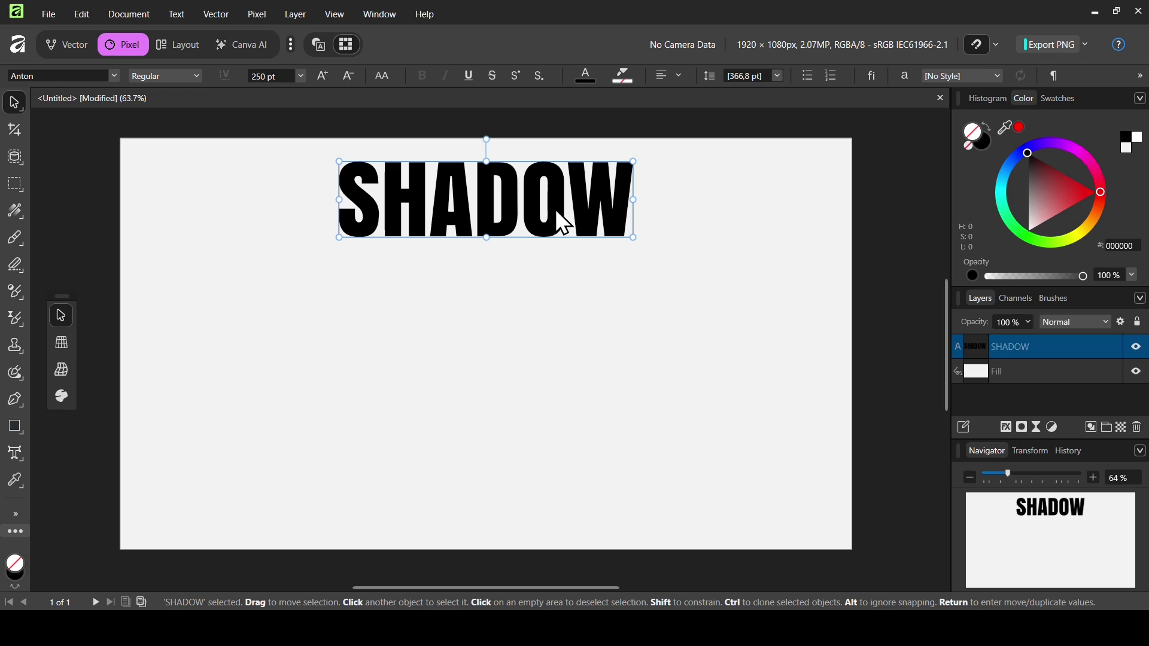
Step: Make a linked duplicate of SHADOW and toggle the top copy's visibility to confirm it
click(82, 20)
mouse_move(155, 203)
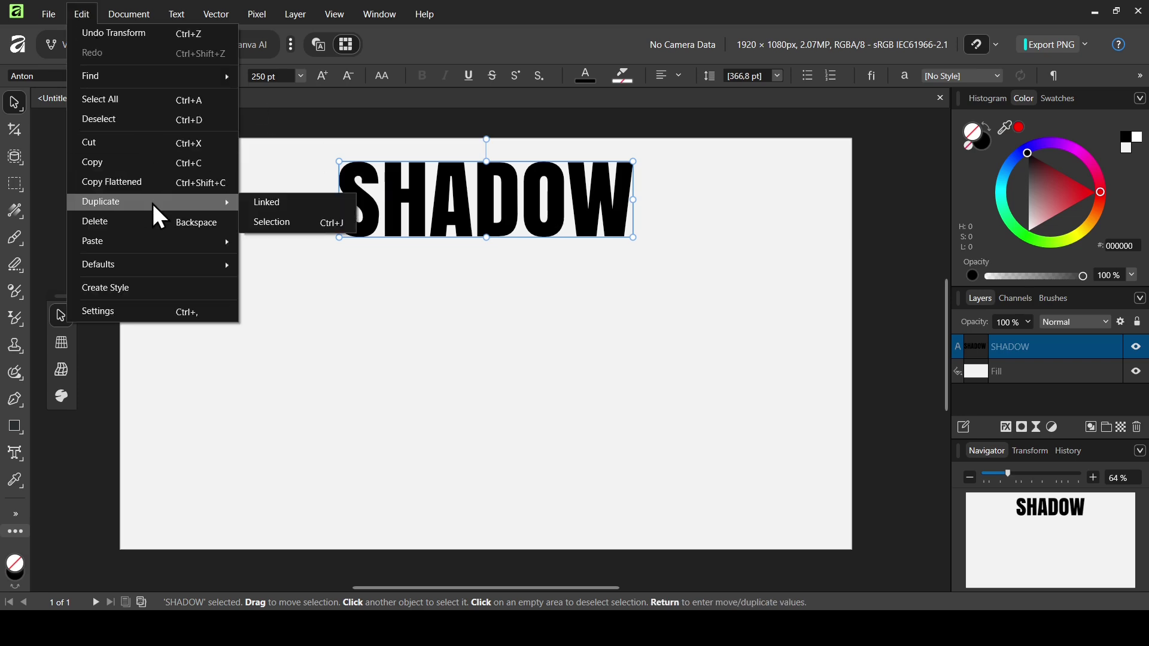
click(302, 208)
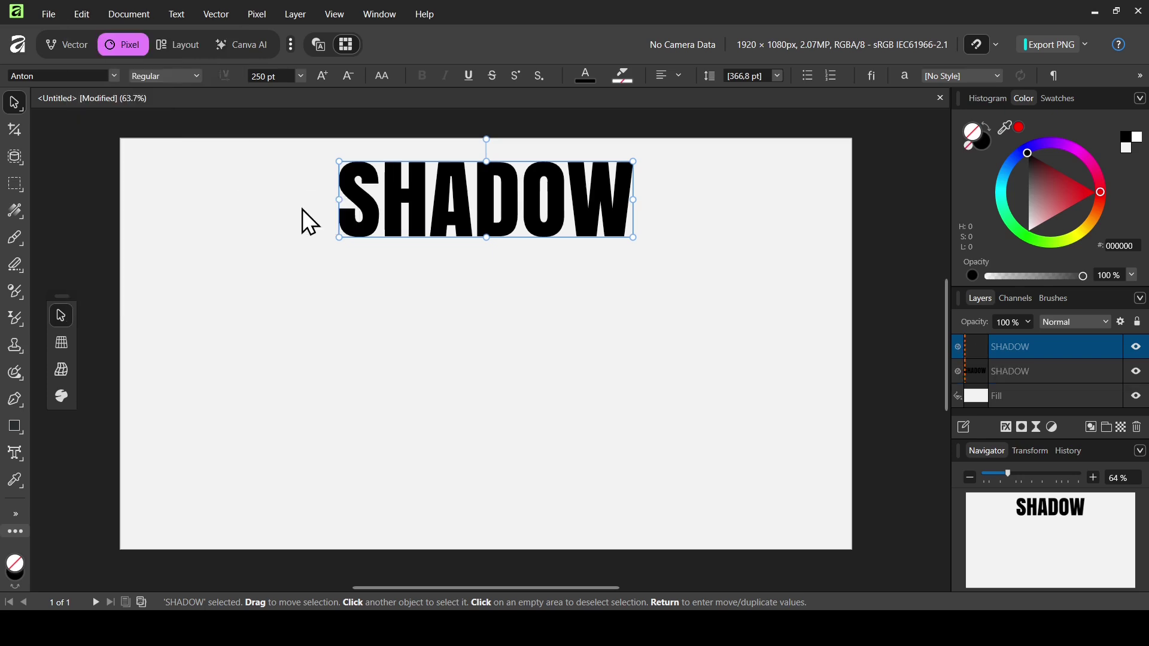
click(1136, 348)
click(1141, 350)
click(1137, 349)
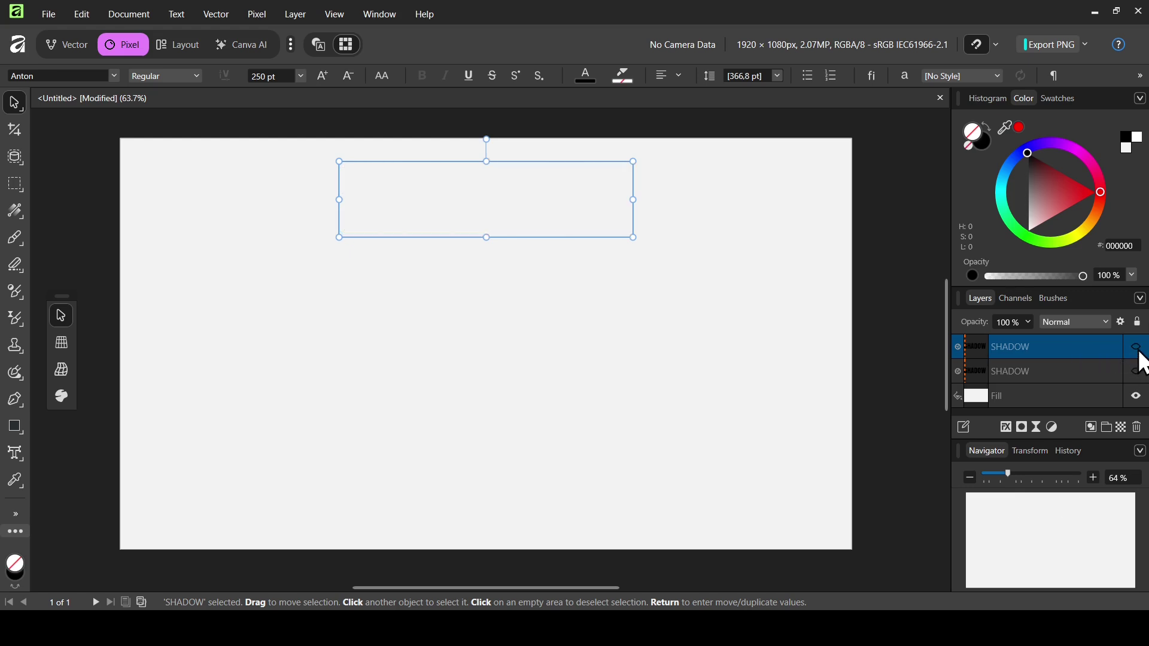
click(1136, 350)
click(1136, 376)
click(1136, 376)
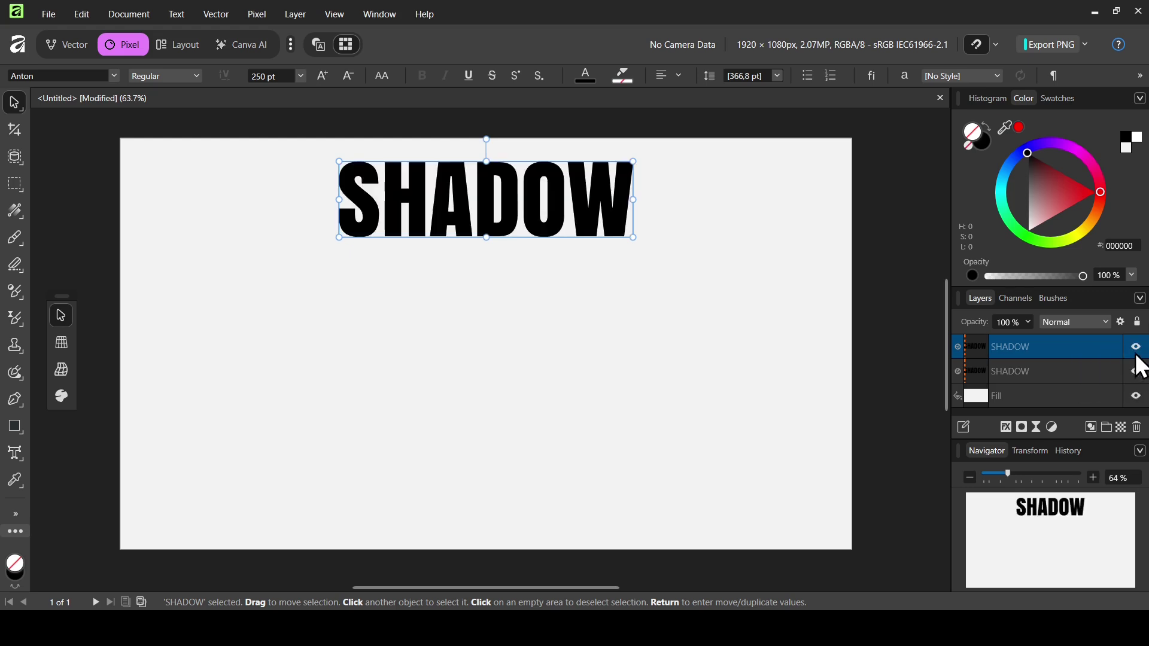
click(375, 13)
mouse_move(409, 85)
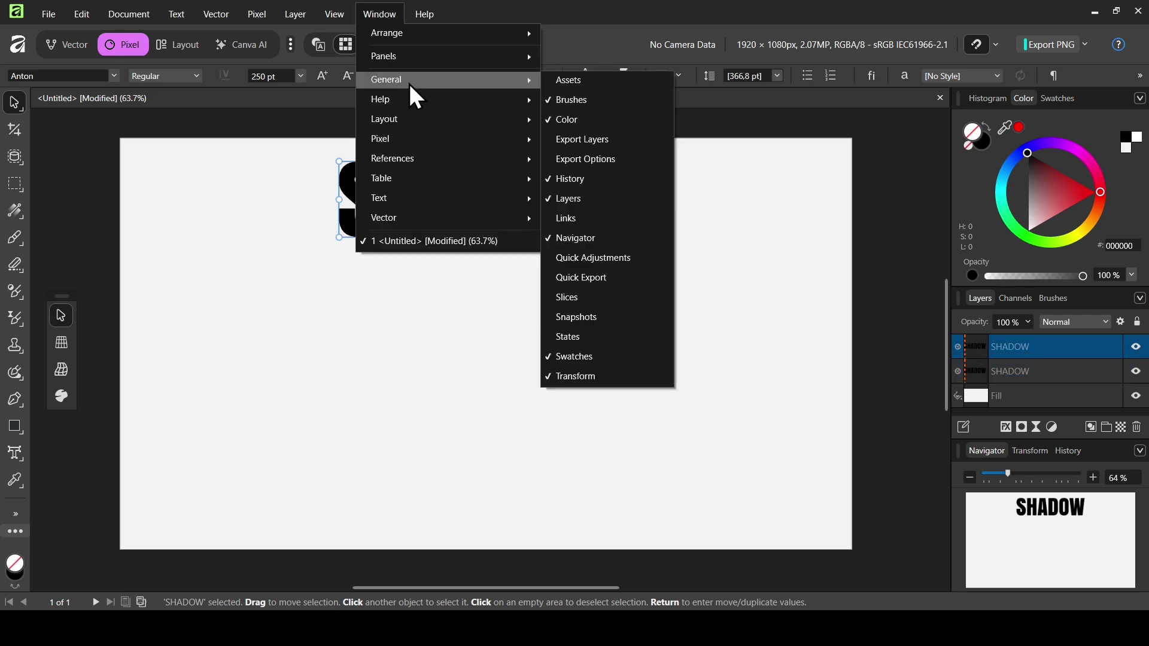
click(575, 221)
drag(816, 125, 799, 120)
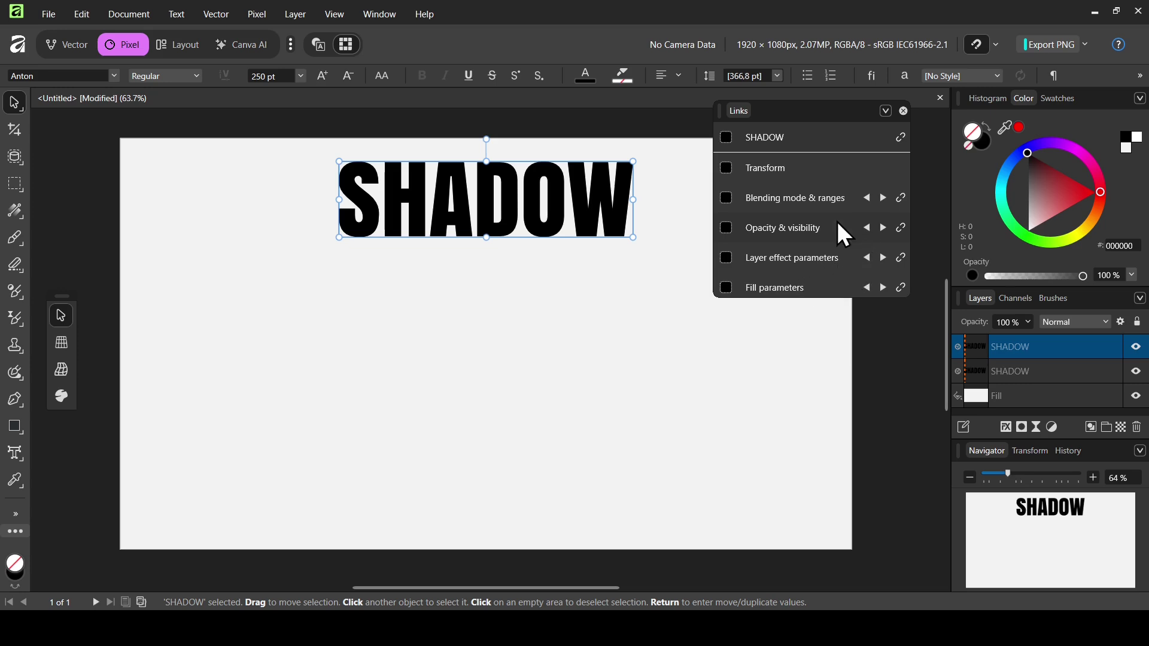
click(904, 111)
click(1021, 385)
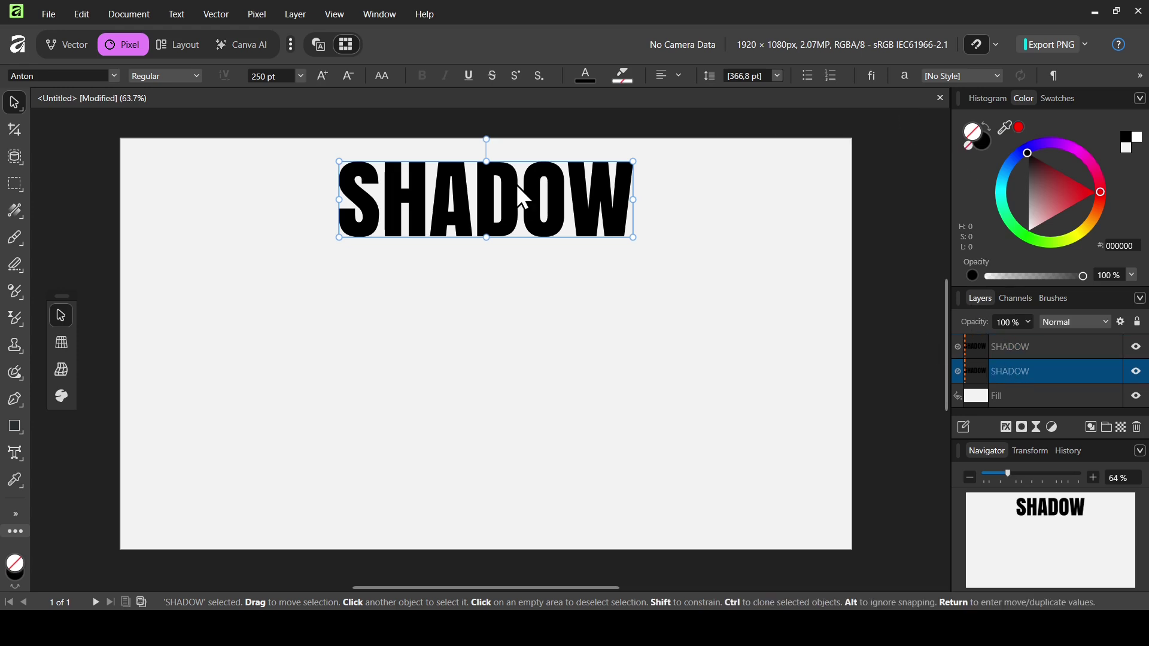
Step: Flip the SHADOW copy vertically, drag it just below the original, and zoom out slightly
right_click(523, 198)
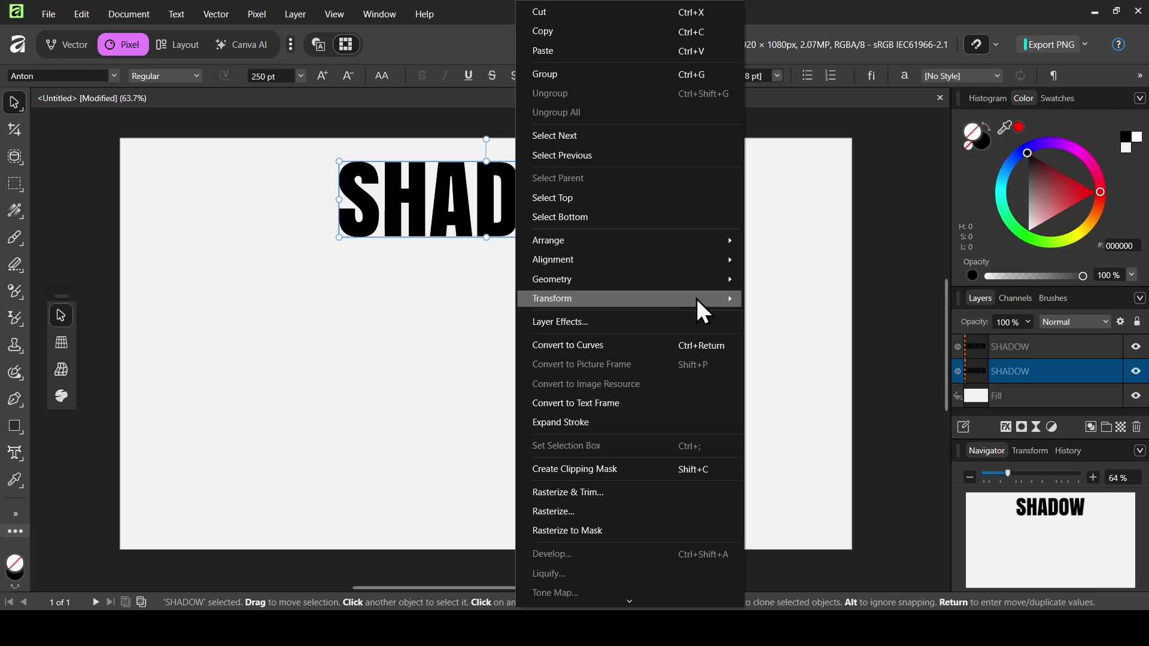
mouse_move(696, 298)
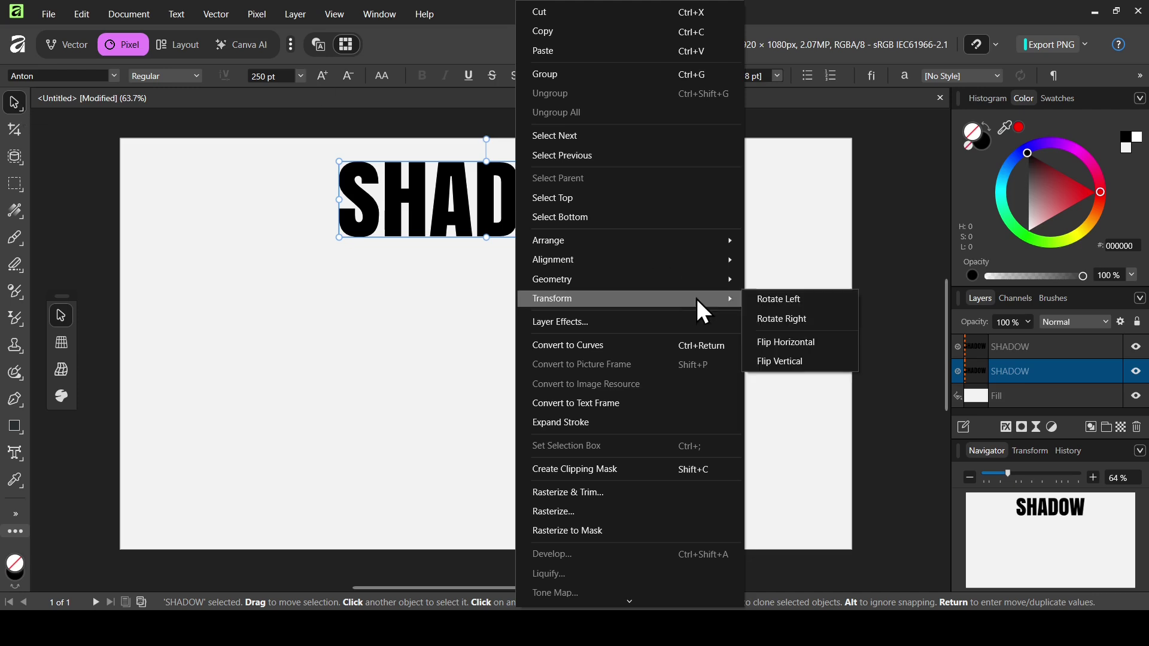
click(794, 361)
drag(564, 220, 566, 297)
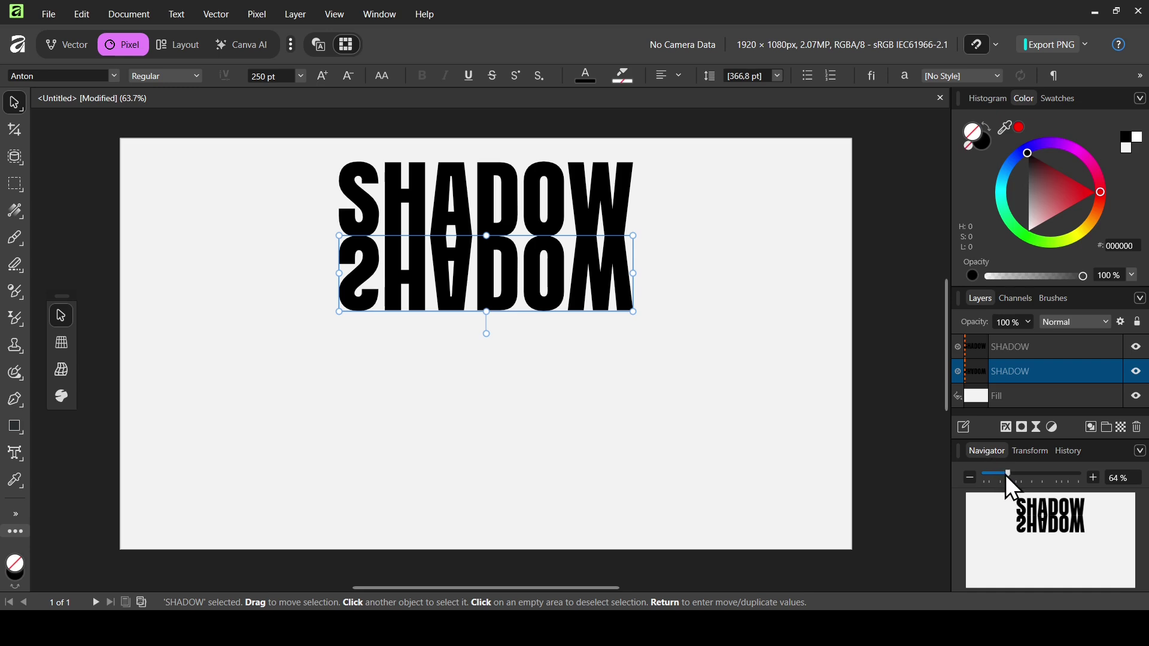
drag(1007, 474, 996, 475)
Step: Wrap the flipped copy in a Perspective Warp Group and drag its bottom corners down to the canvas bottom
click(207, 17)
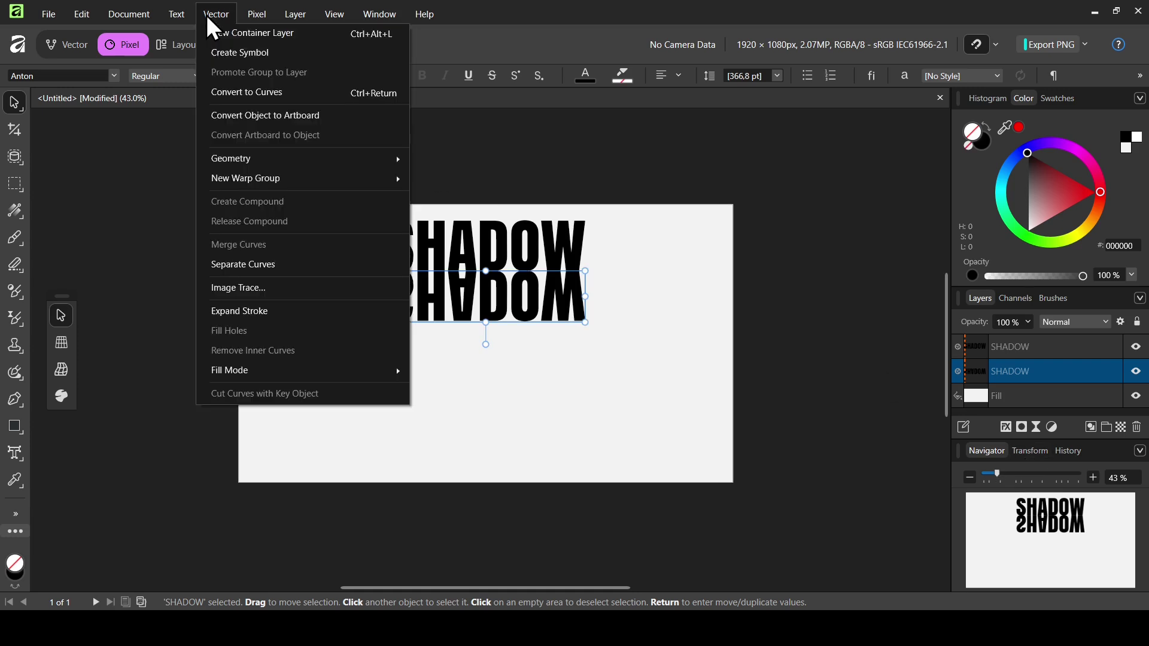
mouse_move(285, 183)
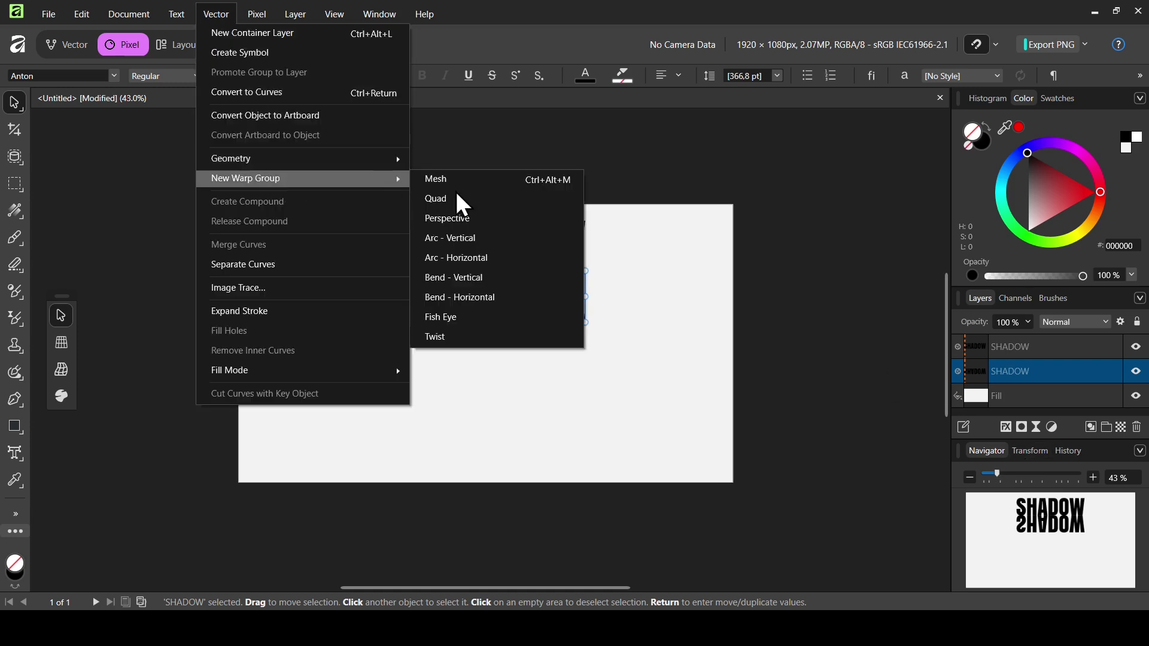
click(454, 219)
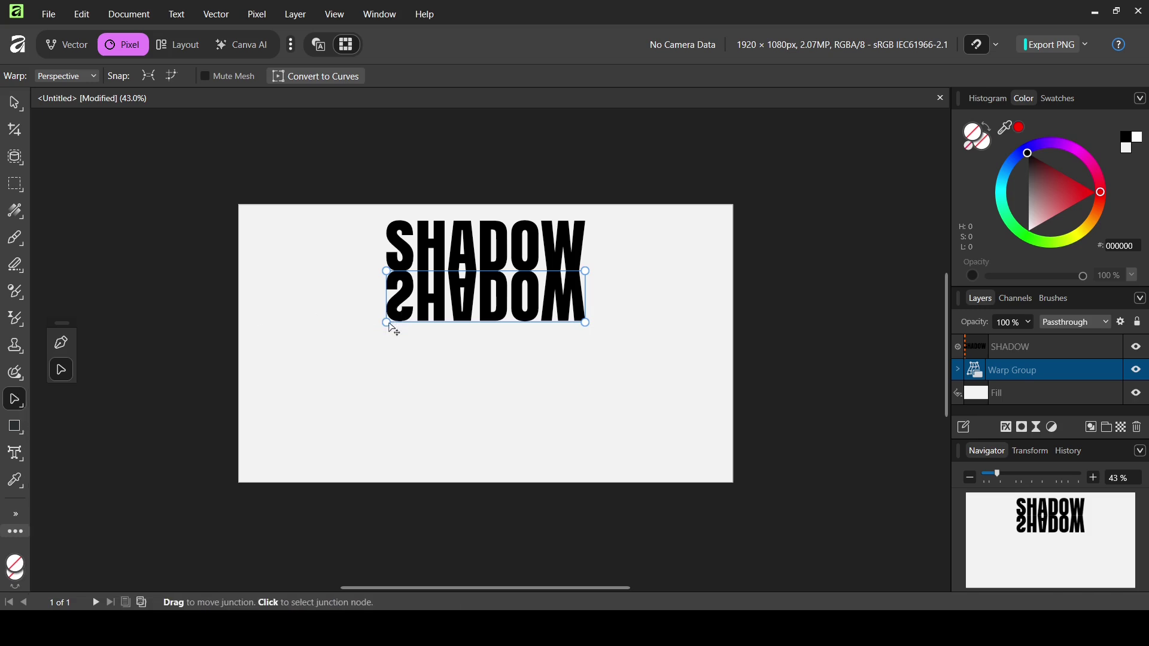
drag(339, 315, 668, 375)
mouse_move(585, 326)
mouse_down()
mouse_move(585, 366)
mouse_move(585, 345)
mouse_up()
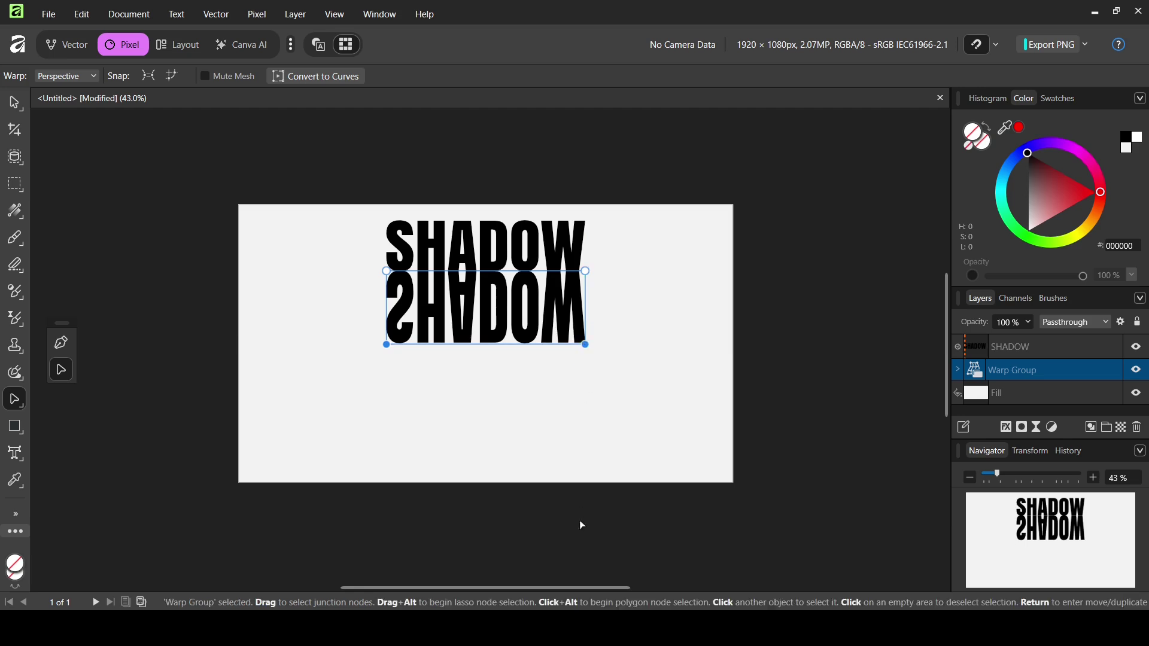
drag(586, 349, 585, 529)
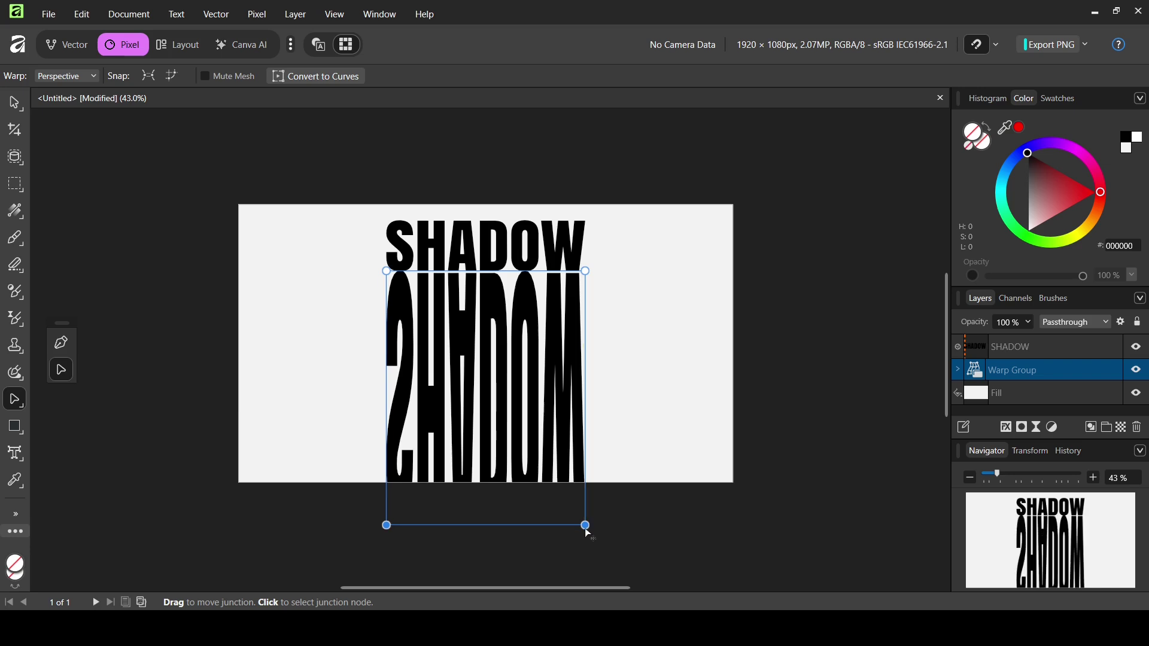
click(645, 519)
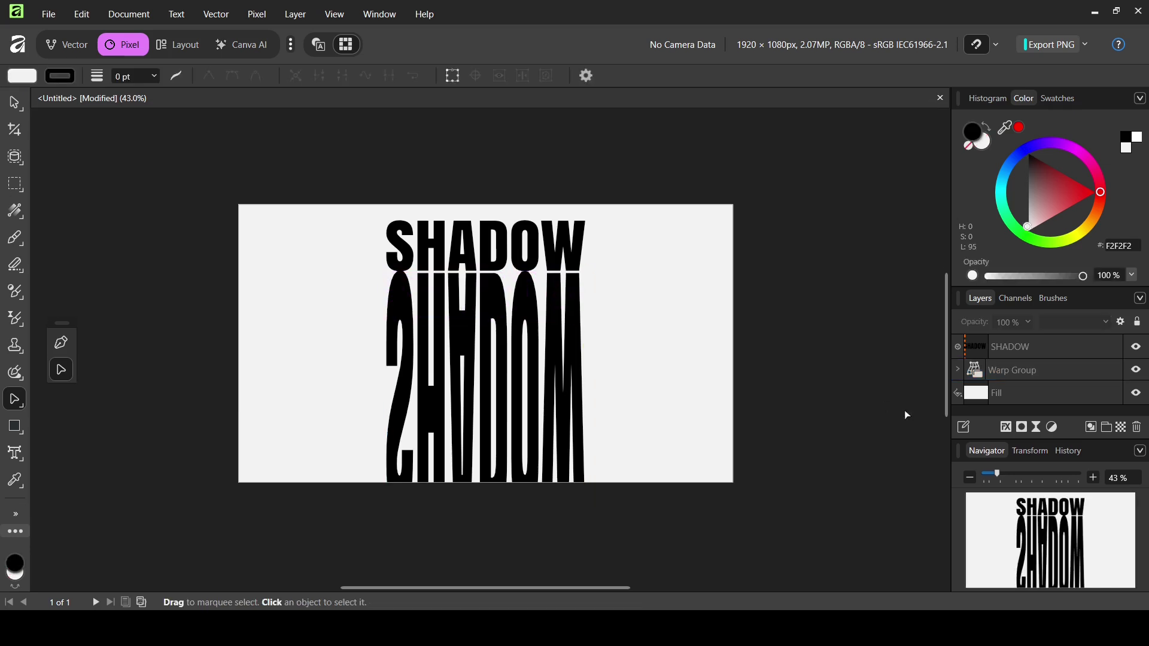
Step: Pull the warp's bottom-right and bottom-left corners outward symmetrically, then add a mask to the warp group
click(1009, 372)
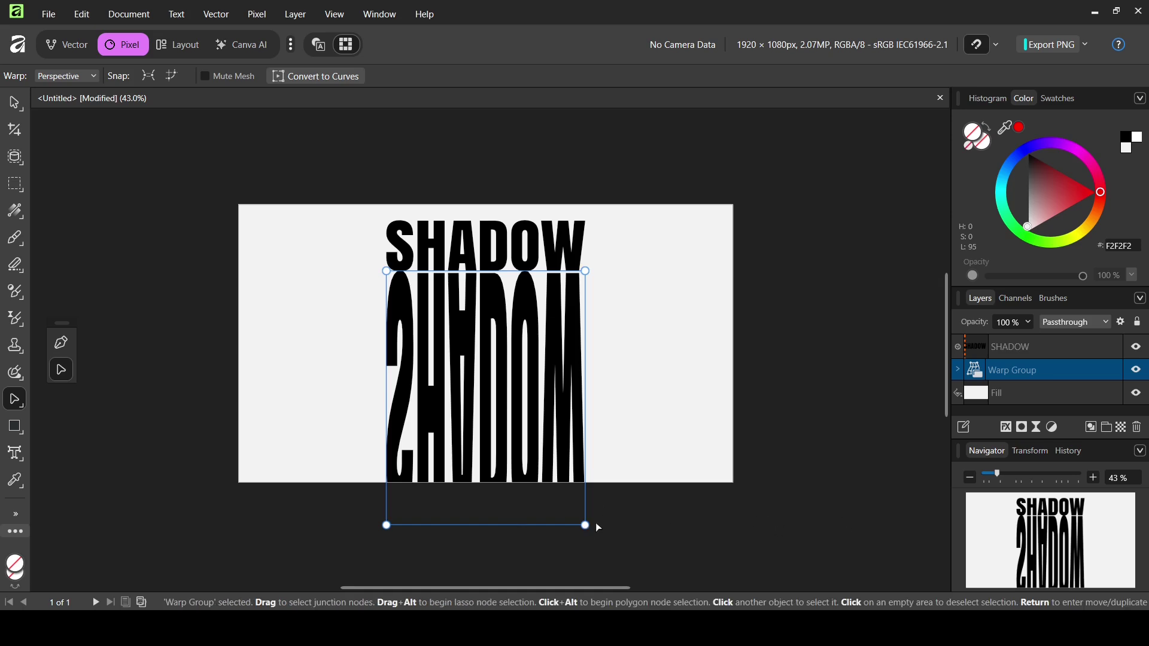
drag(587, 527, 859, 540)
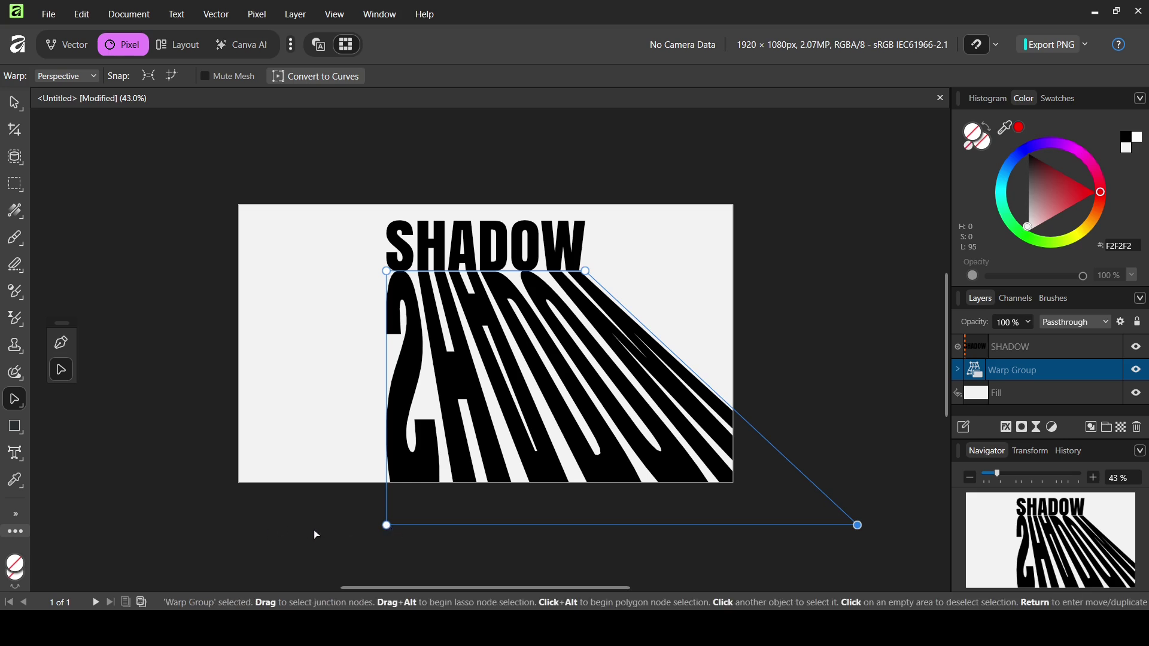
drag(386, 526, 93, 512)
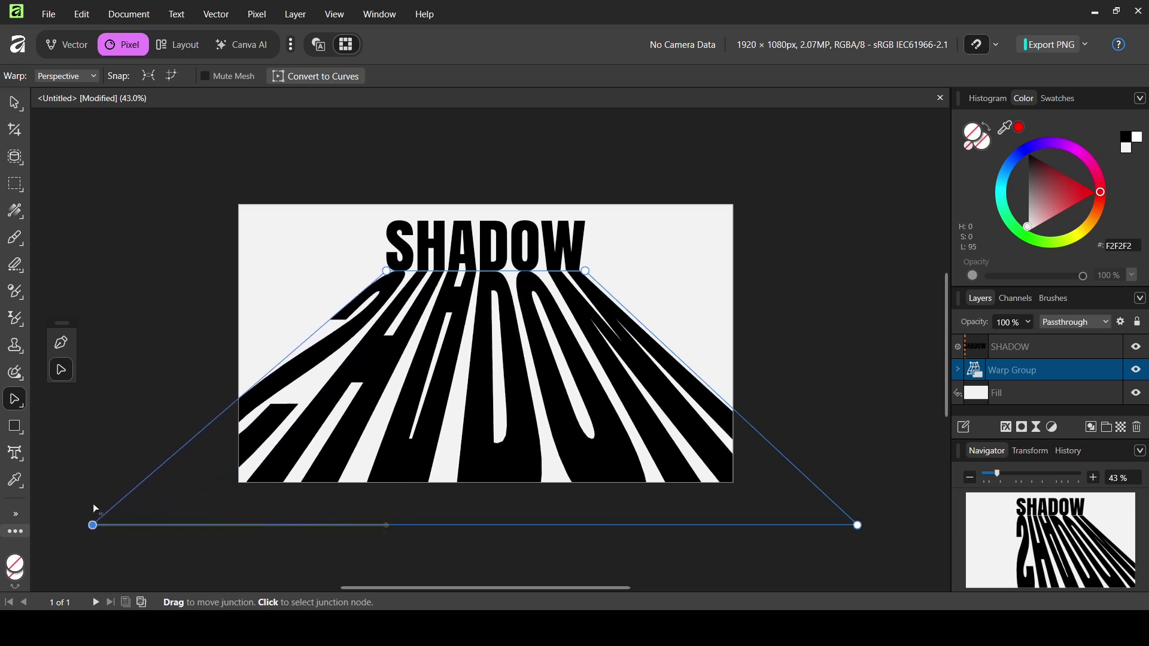
click(959, 369)
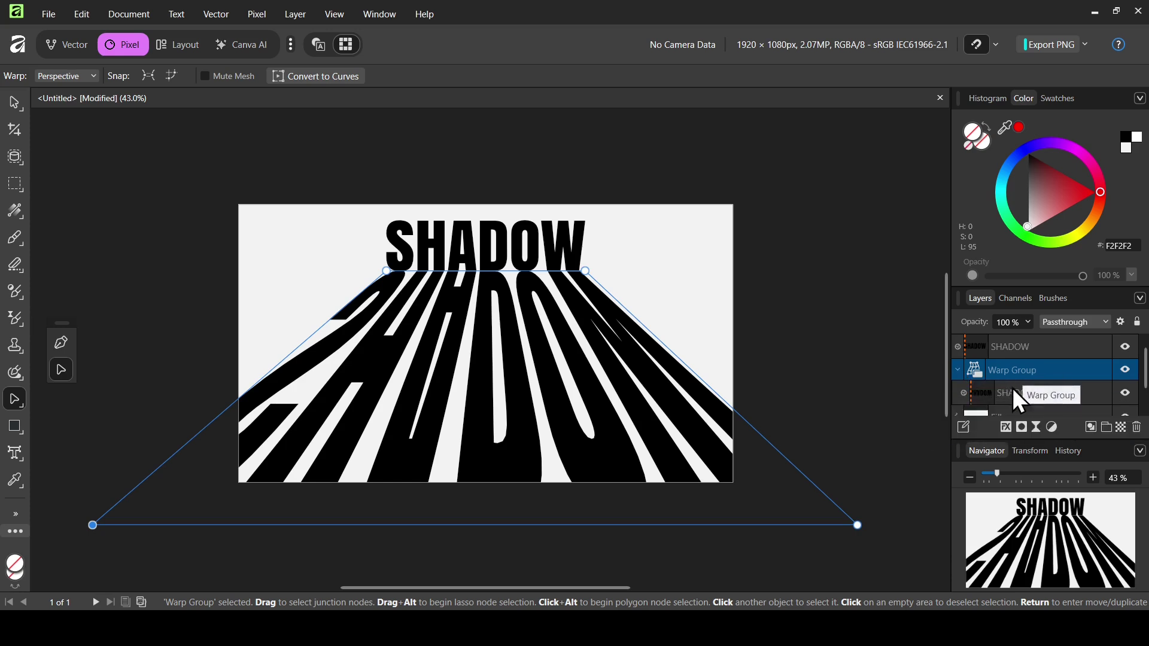
click(958, 371)
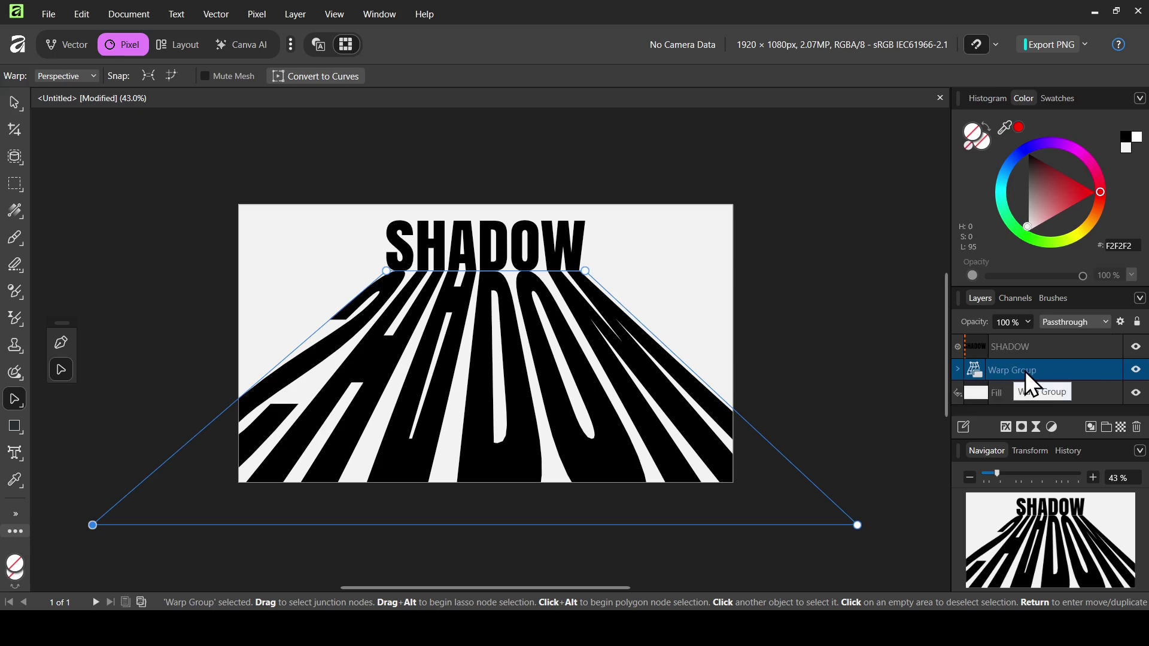
click(1021, 429)
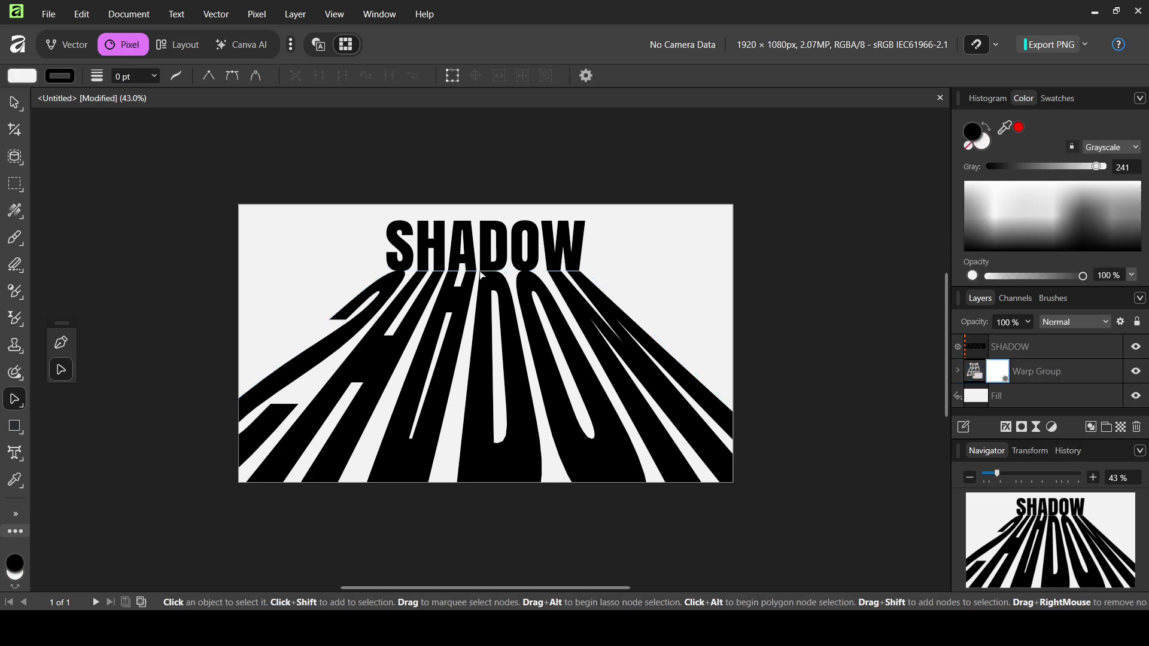
Step: Draw a vertical linear gradient on the mask from the canvas bottom up to the title
click(11, 216)
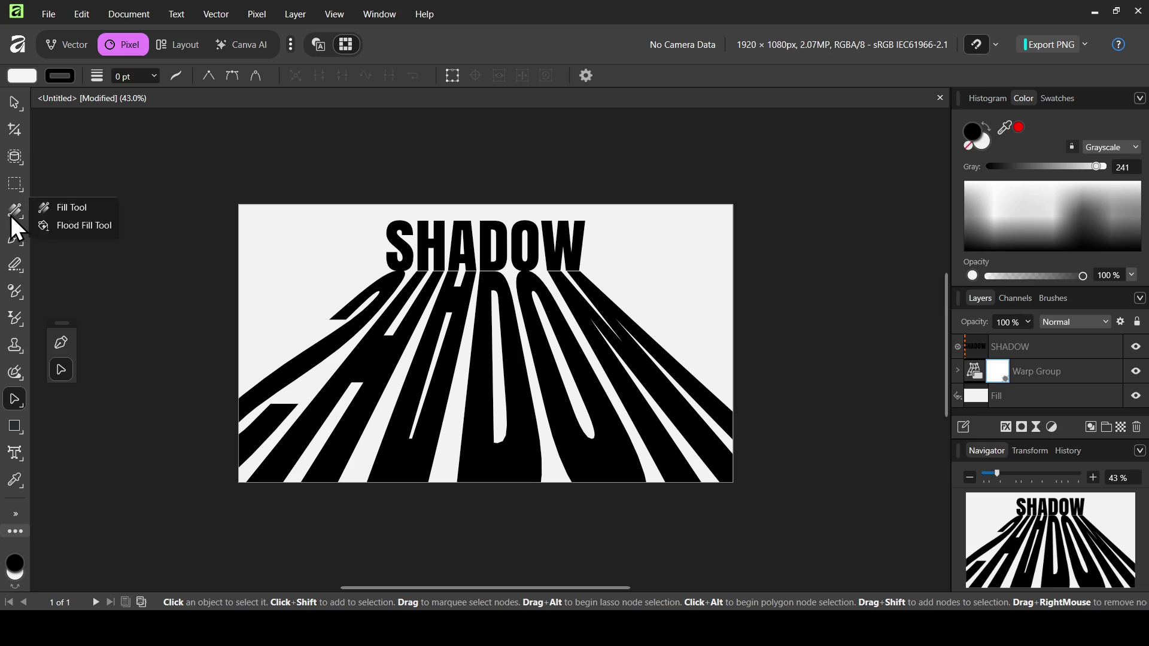
click(86, 209)
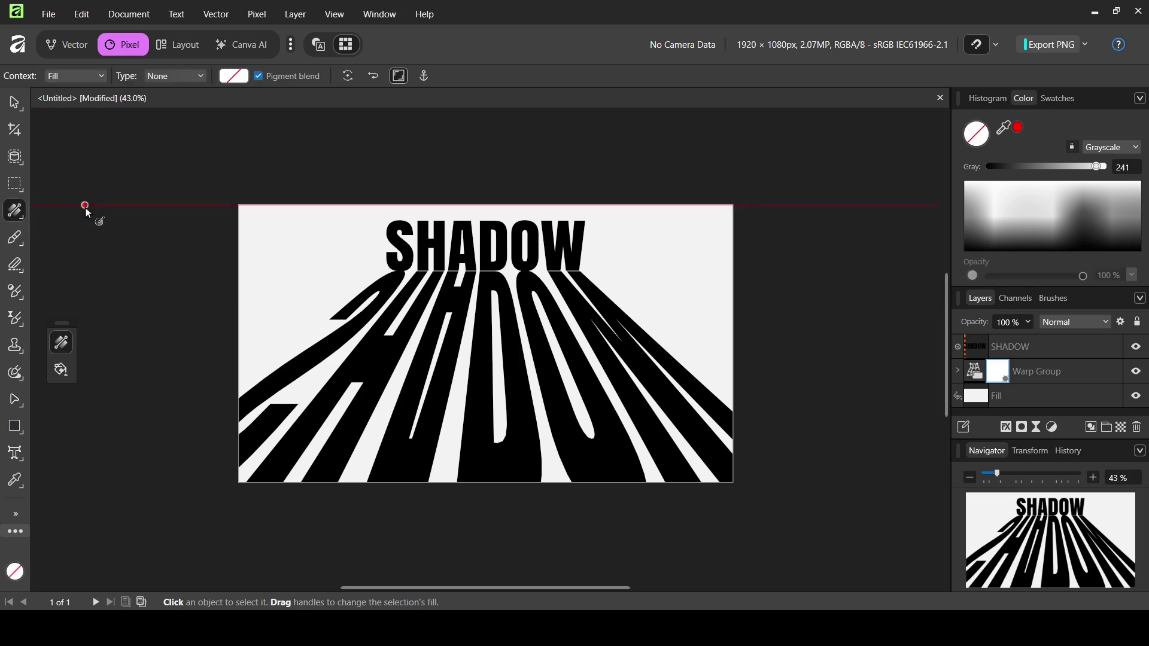
click(183, 75)
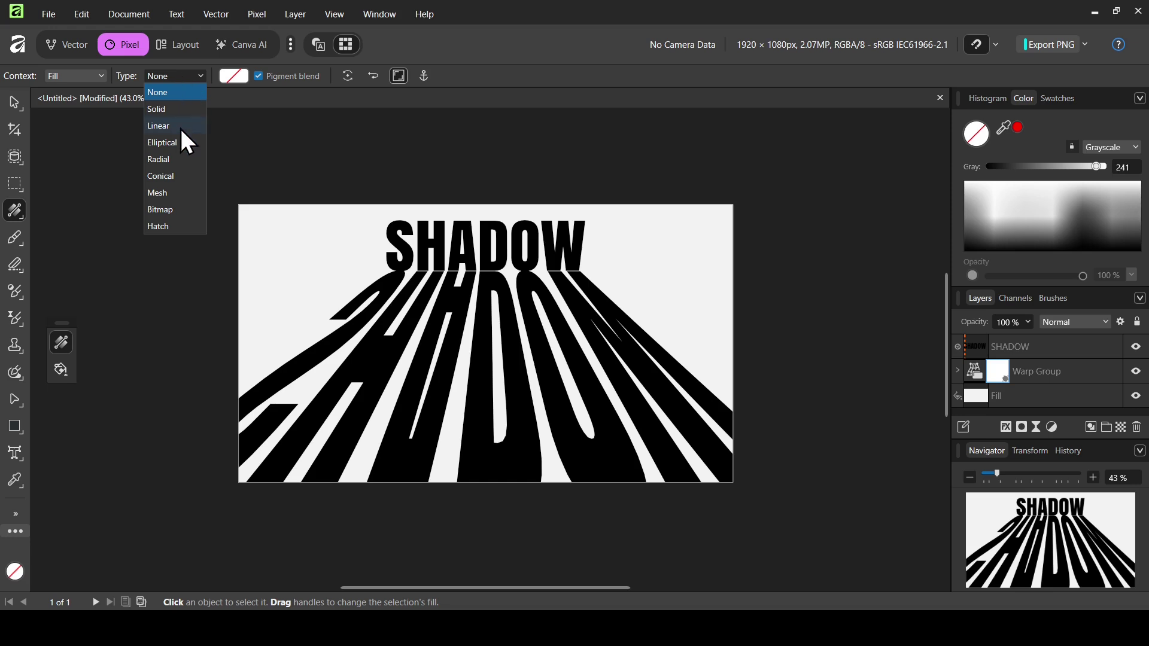
click(180, 128)
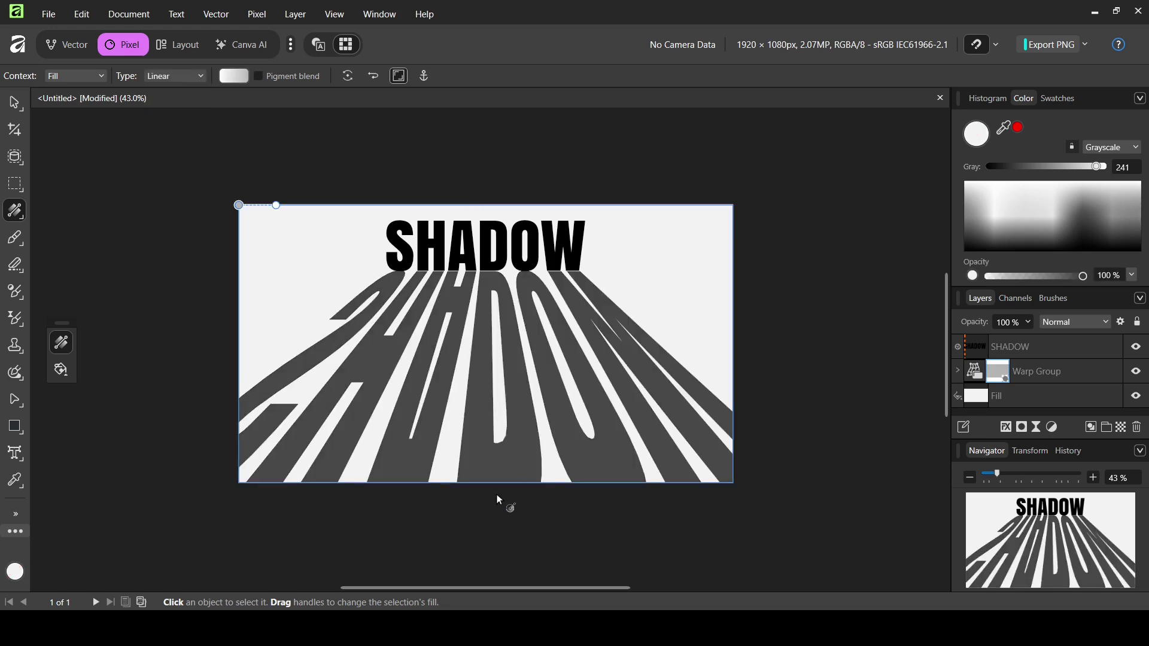
drag(497, 485, 496, 247)
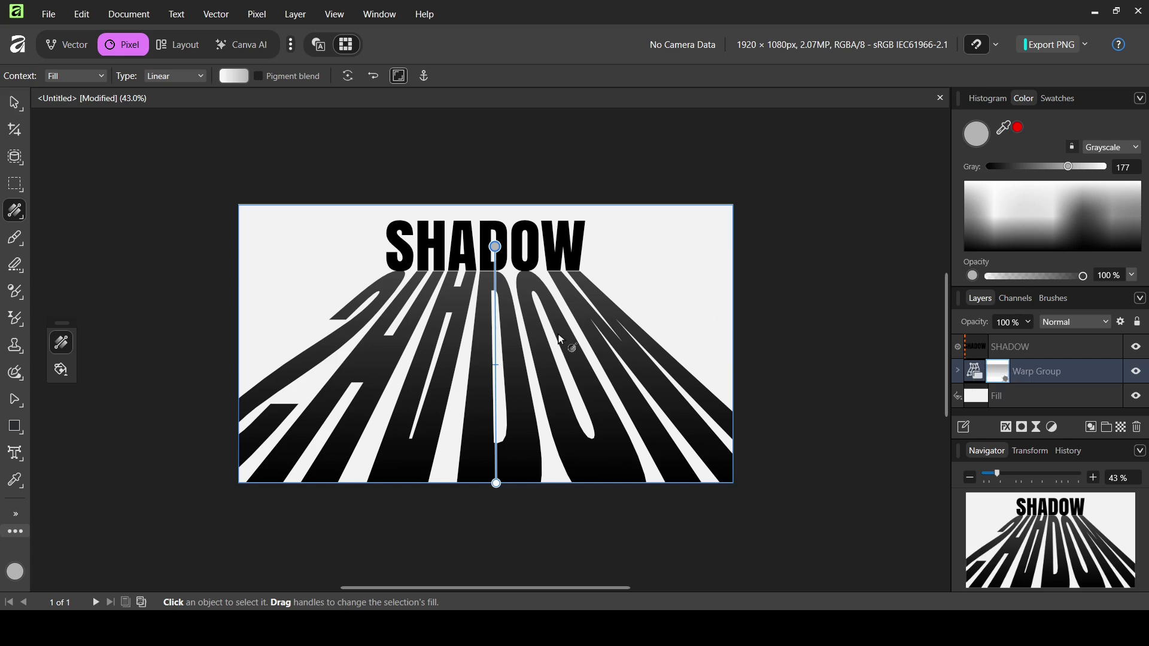
Step: Set the gradient stops to white and black, then reverse the gradient
click(228, 76)
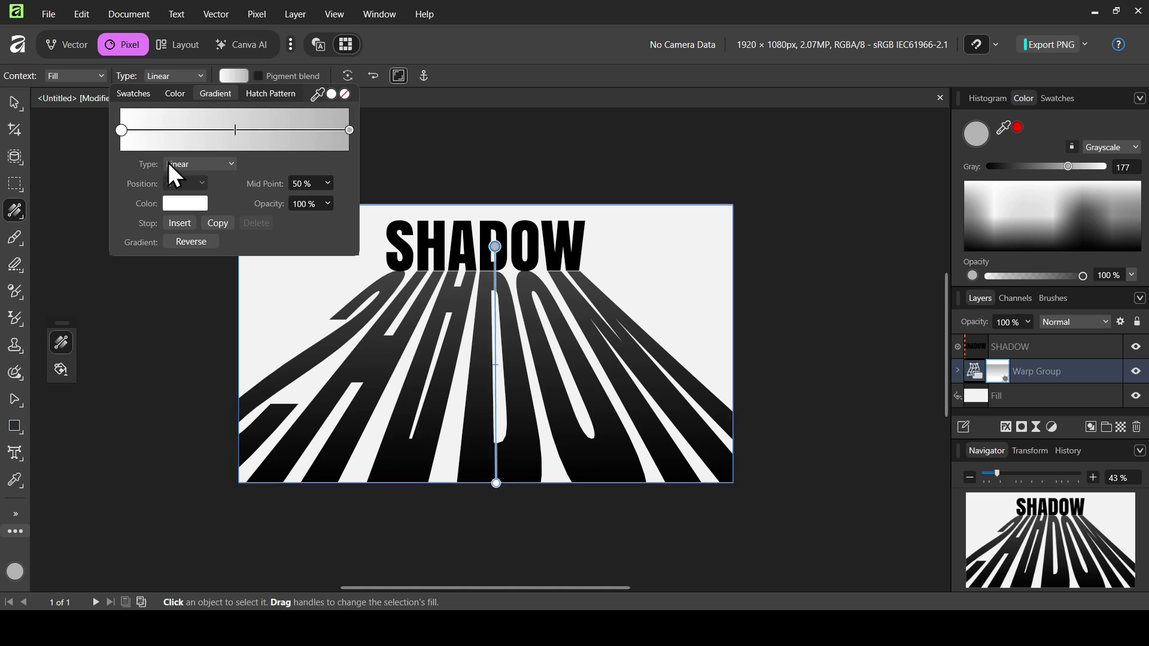
click(190, 204)
drag(178, 302, 153, 357)
click(307, 166)
click(349, 131)
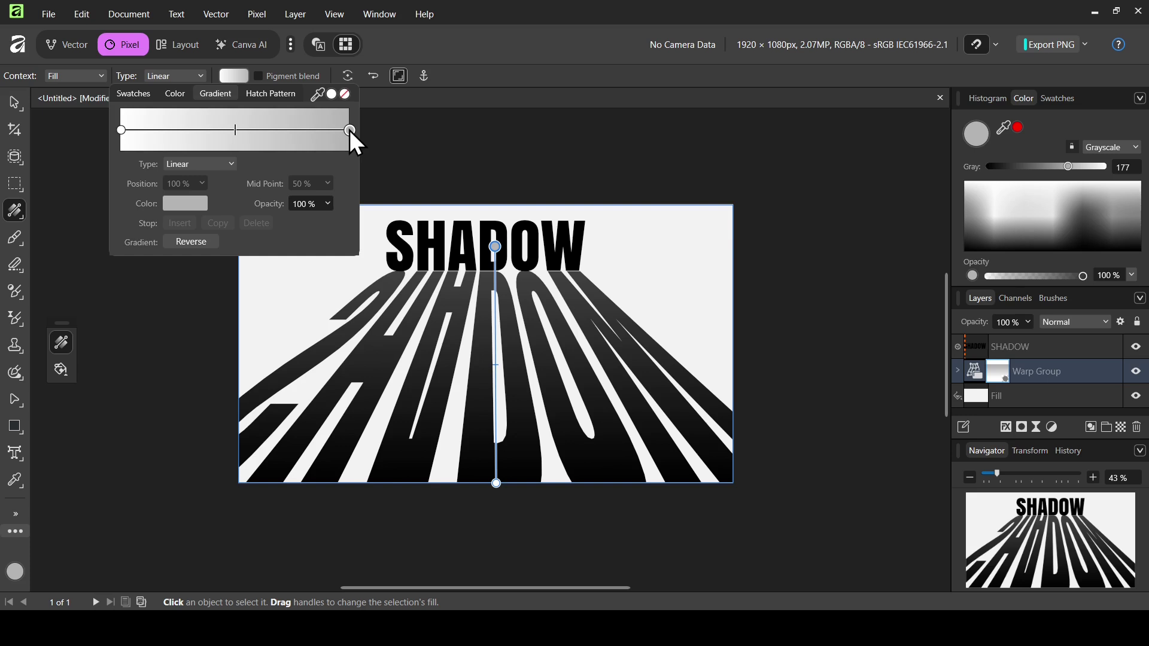
click(203, 204)
drag(188, 302, 140, 229)
click(267, 166)
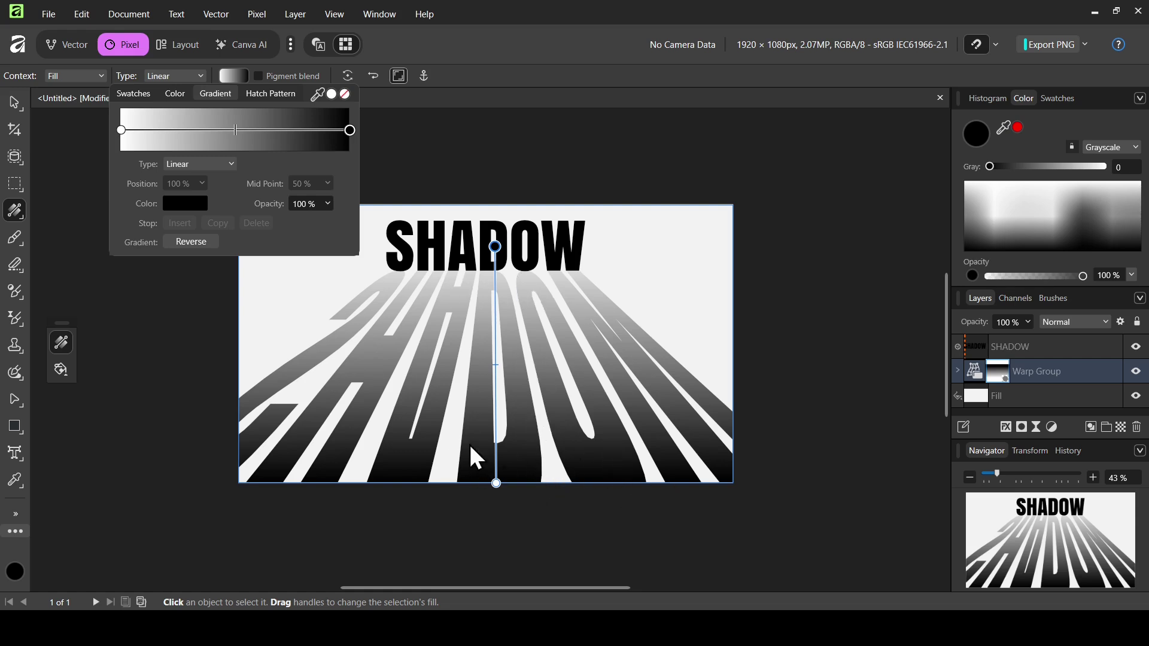
click(193, 241)
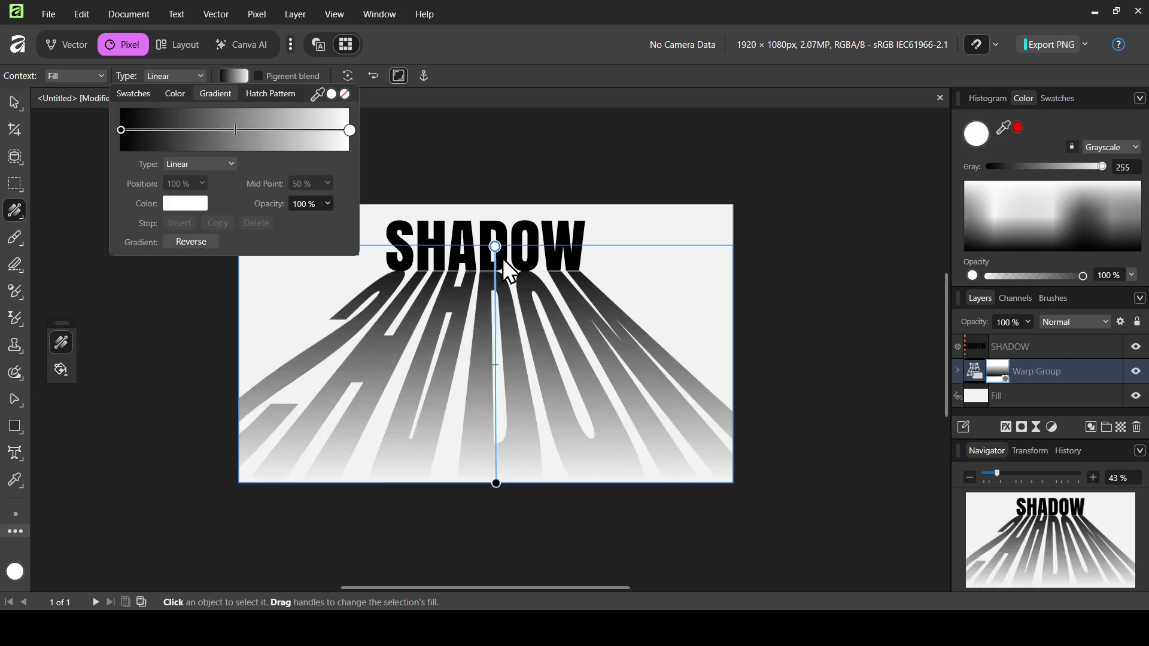
Step: Move the gradient midpoint to 67% and raise its end slightly above the canvas bottom
mouse_move(496, 364)
mouse_down()
mouse_move(495, 338)
mouse_move(495, 353)
mouse_up()
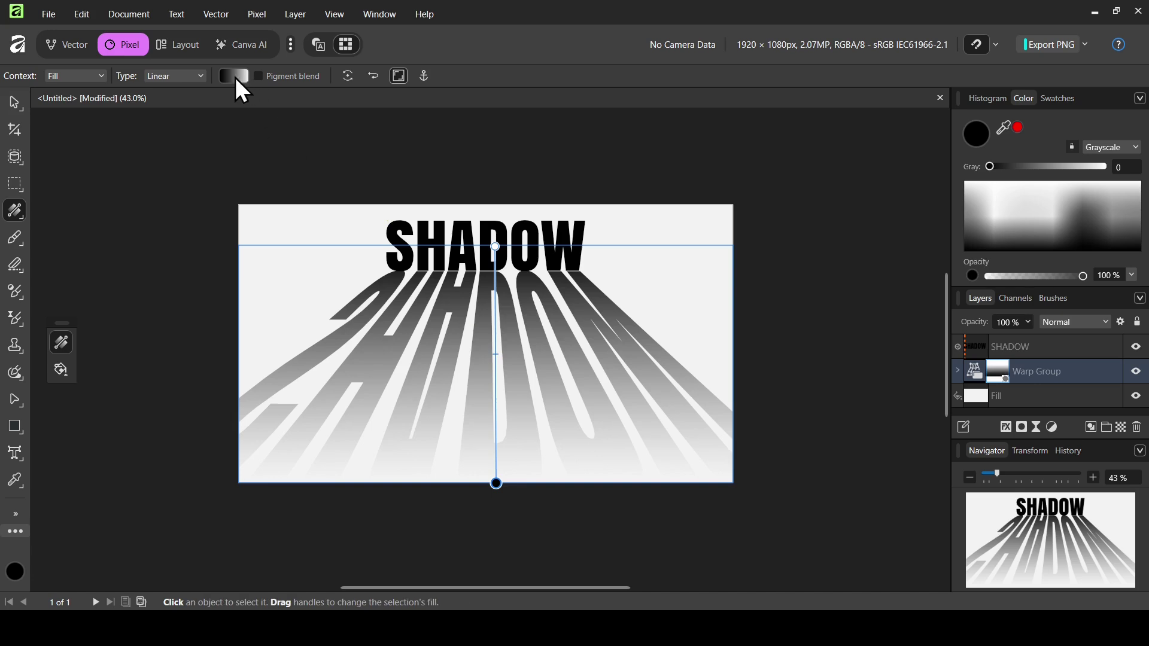
click(235, 78)
click(246, 134)
drag(246, 134, 274, 134)
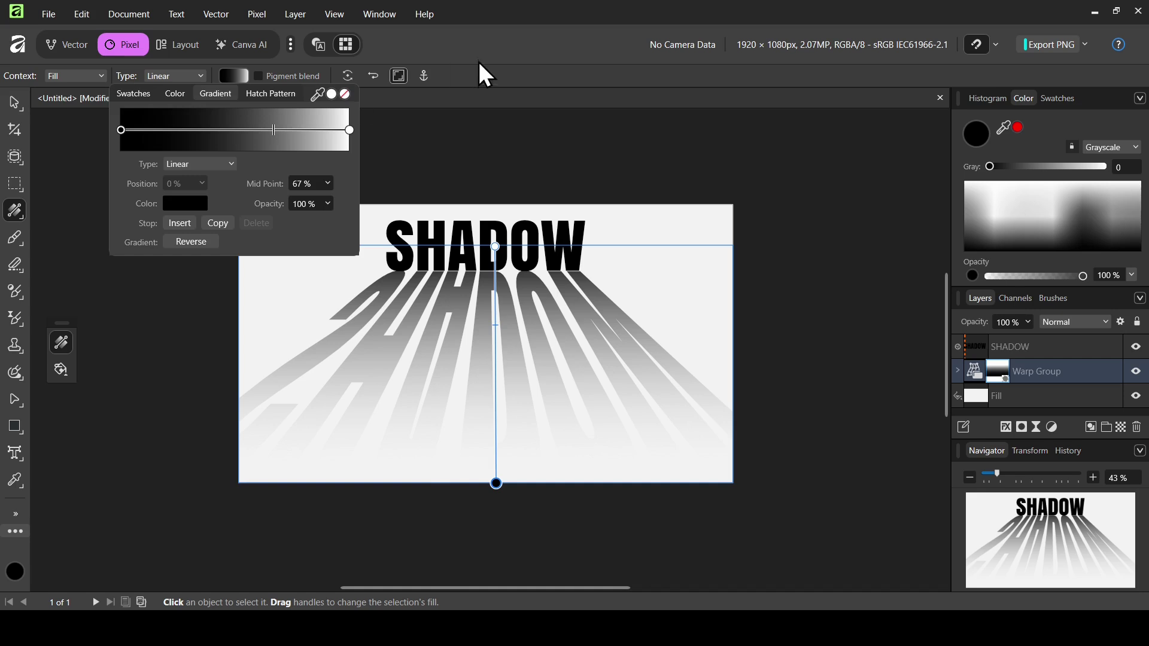
mouse_move(496, 484)
mouse_down()
mouse_move(497, 454)
mouse_move(494, 476)
mouse_up()
Step: Select the Warp Group and nudge it up with the Up arrow so it meets the title's base
click(18, 105)
click(60, 99)
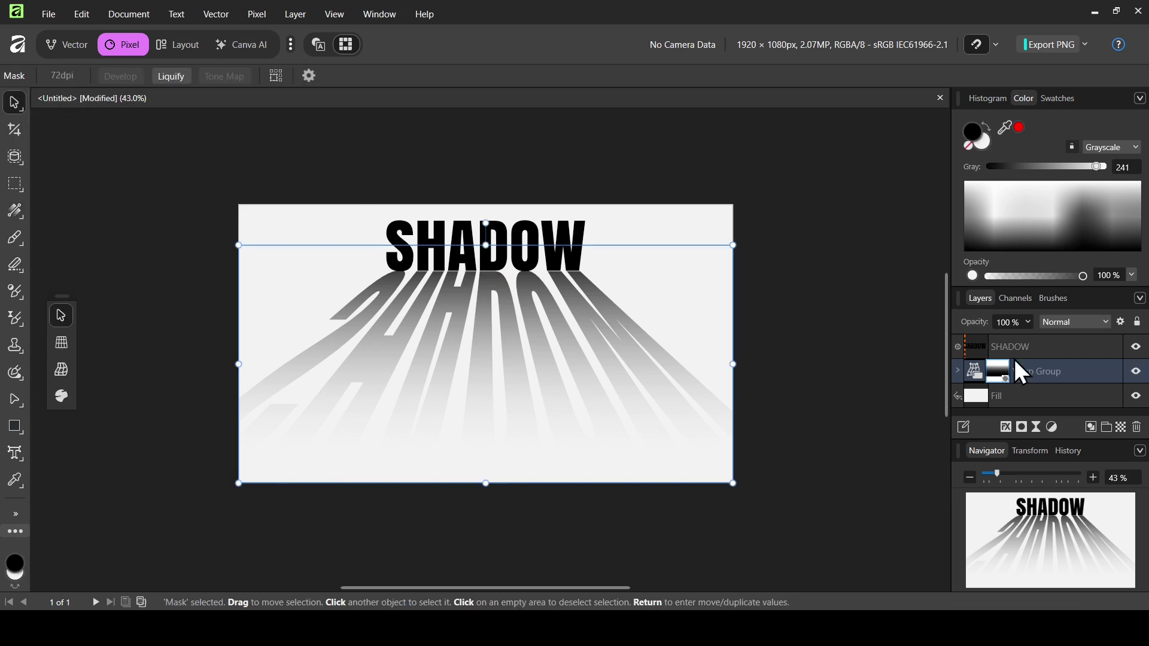
click(974, 371)
click(16, 108)
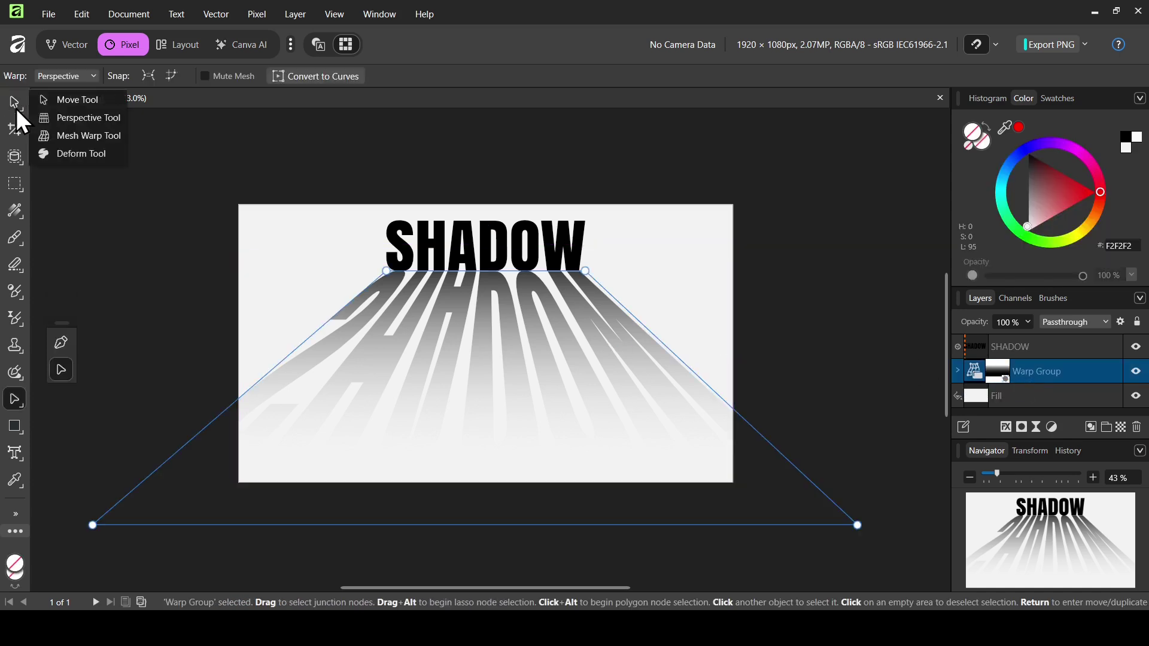
click(72, 100)
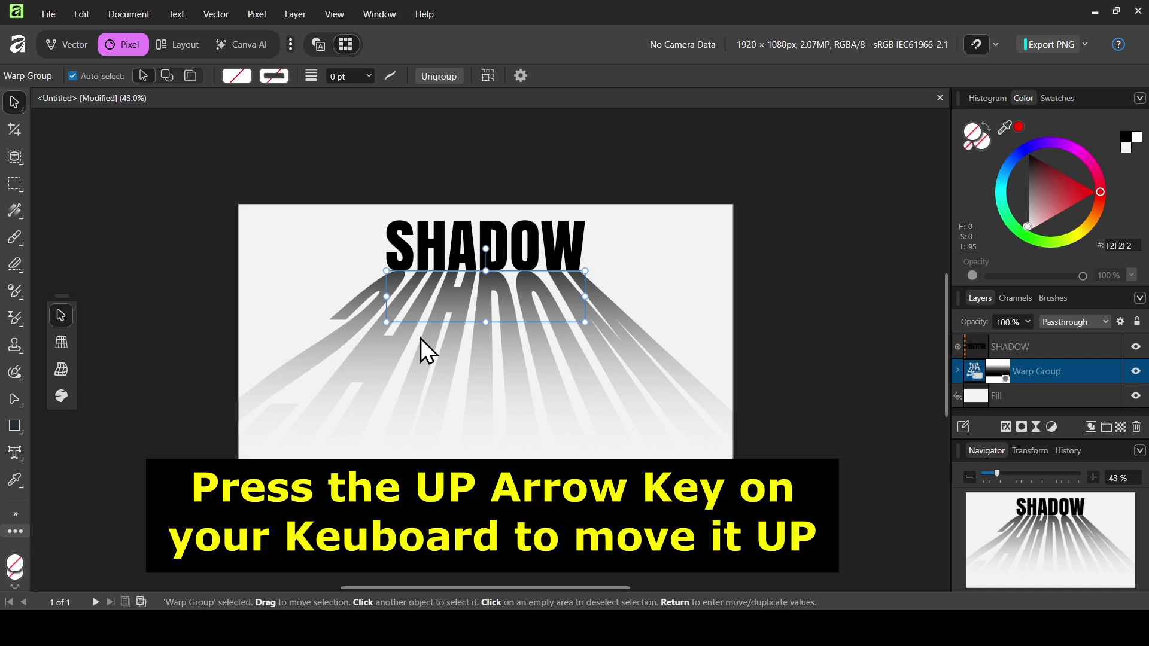
key(Up)
key(Up)
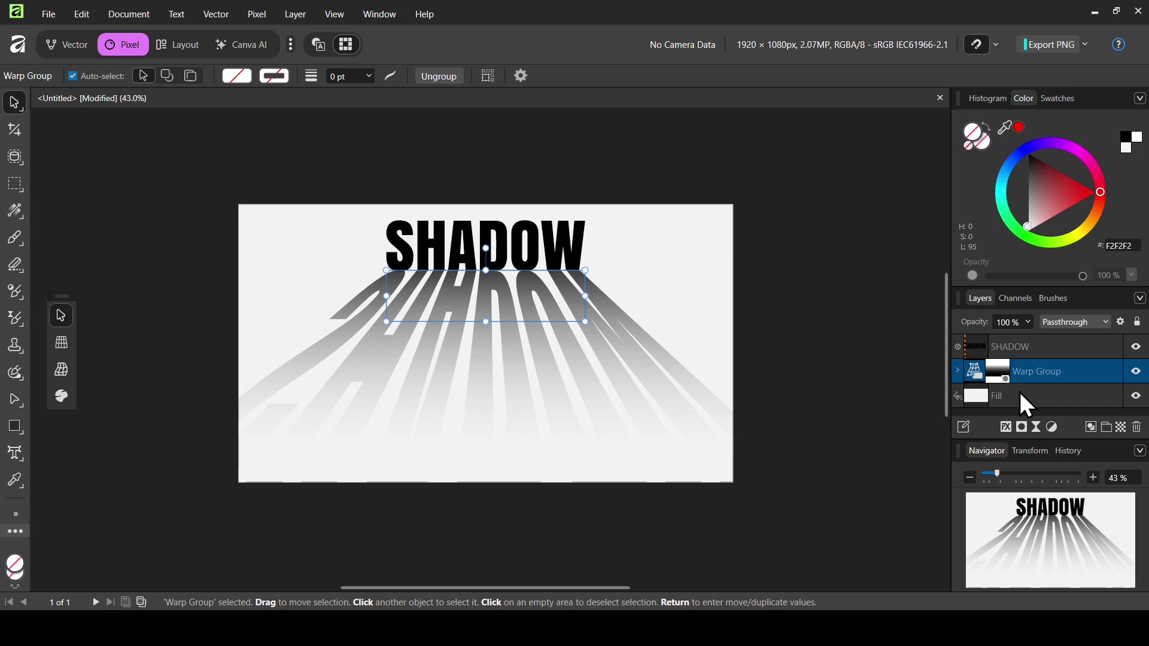
key(a)
click(957, 371)
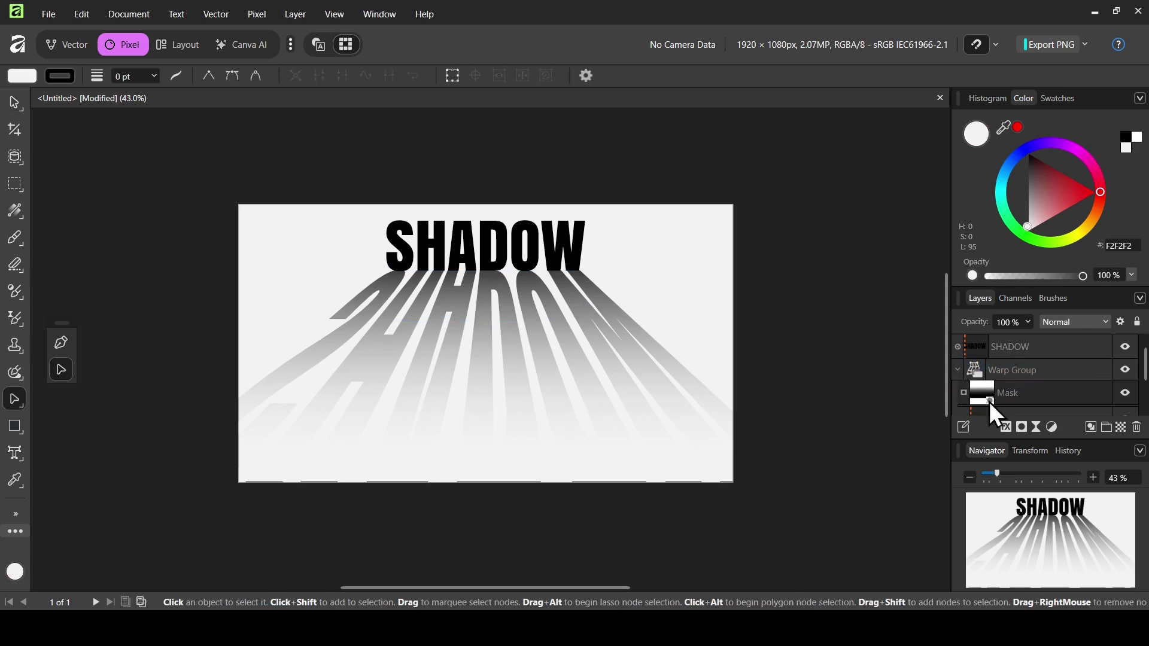
scroll(1146, 374, down, 2)
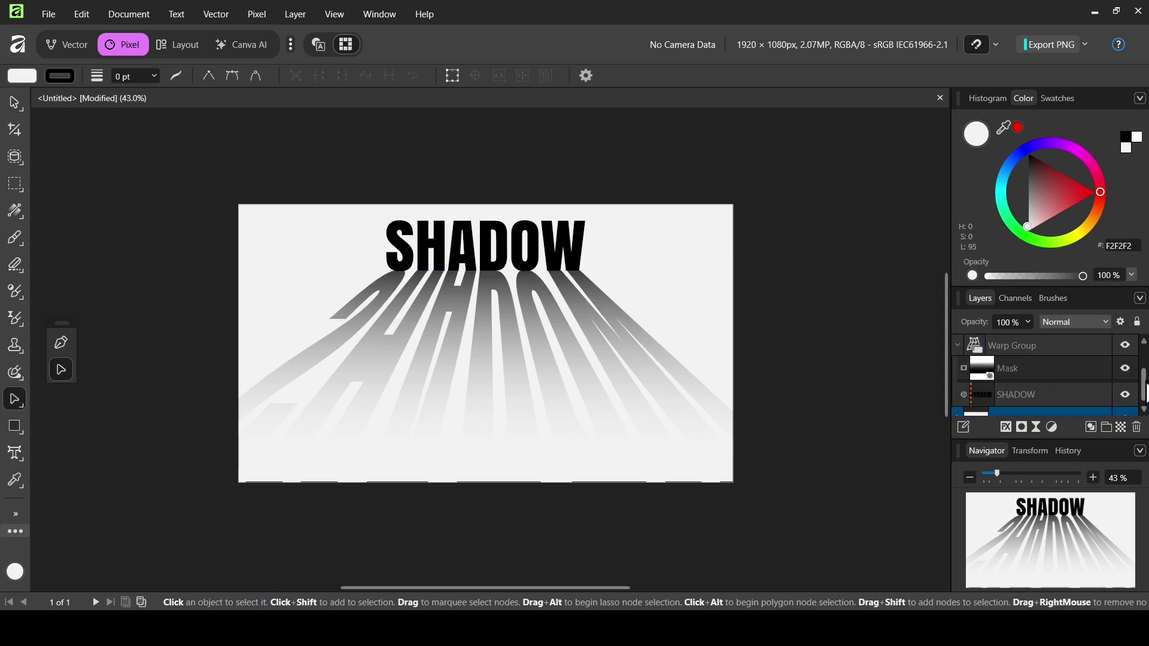
scroll(990, 371, up, 2)
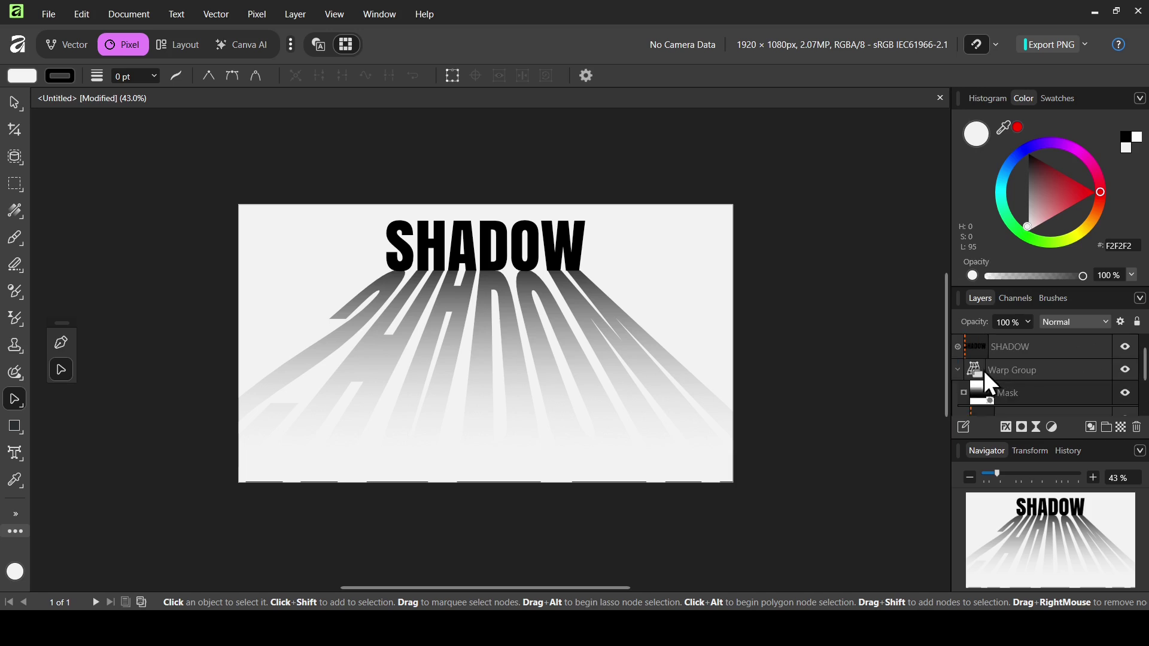
click(957, 370)
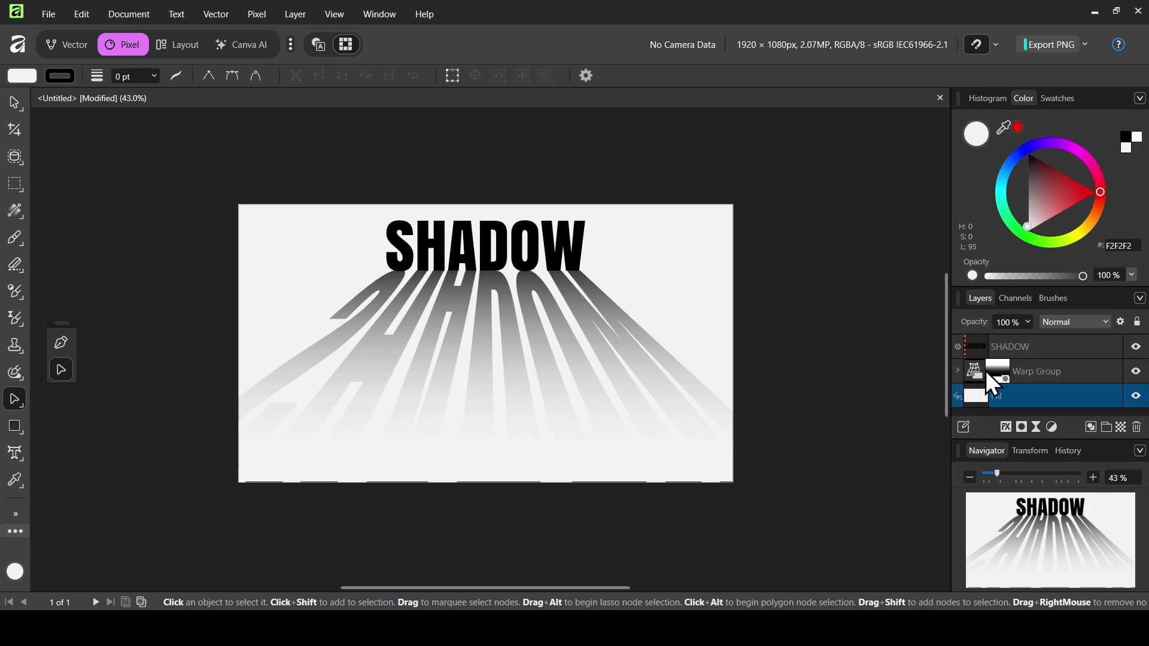
click(1136, 372)
click(1136, 372)
click(1137, 372)
click(1137, 372)
click(1138, 359)
click(1136, 370)
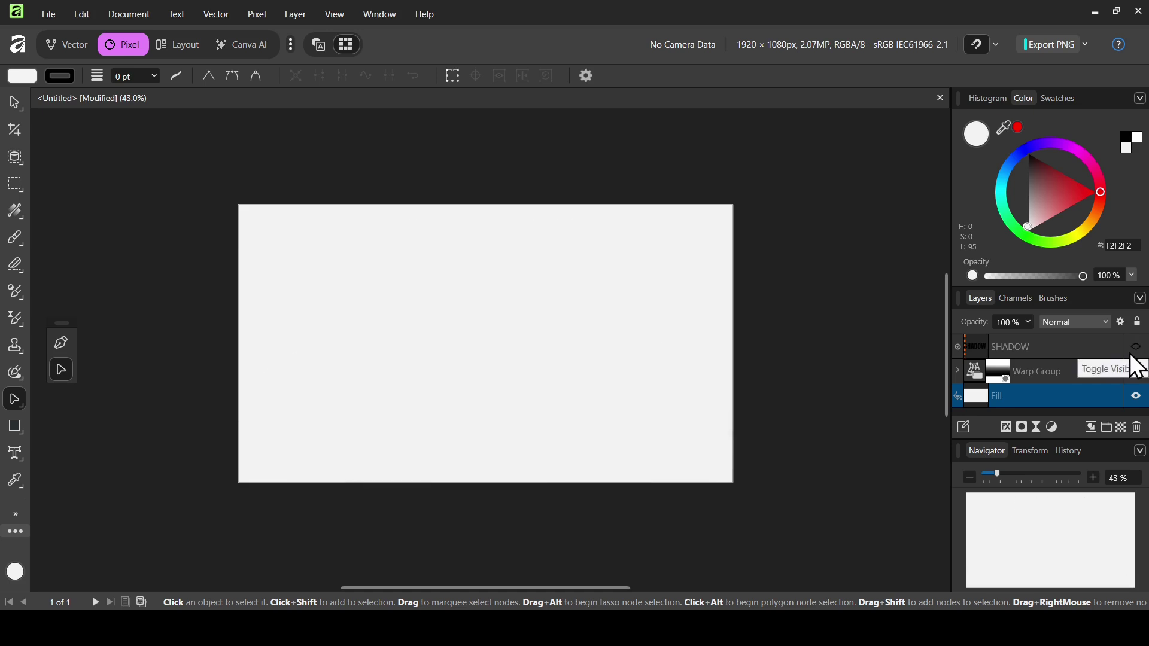
click(1132, 347)
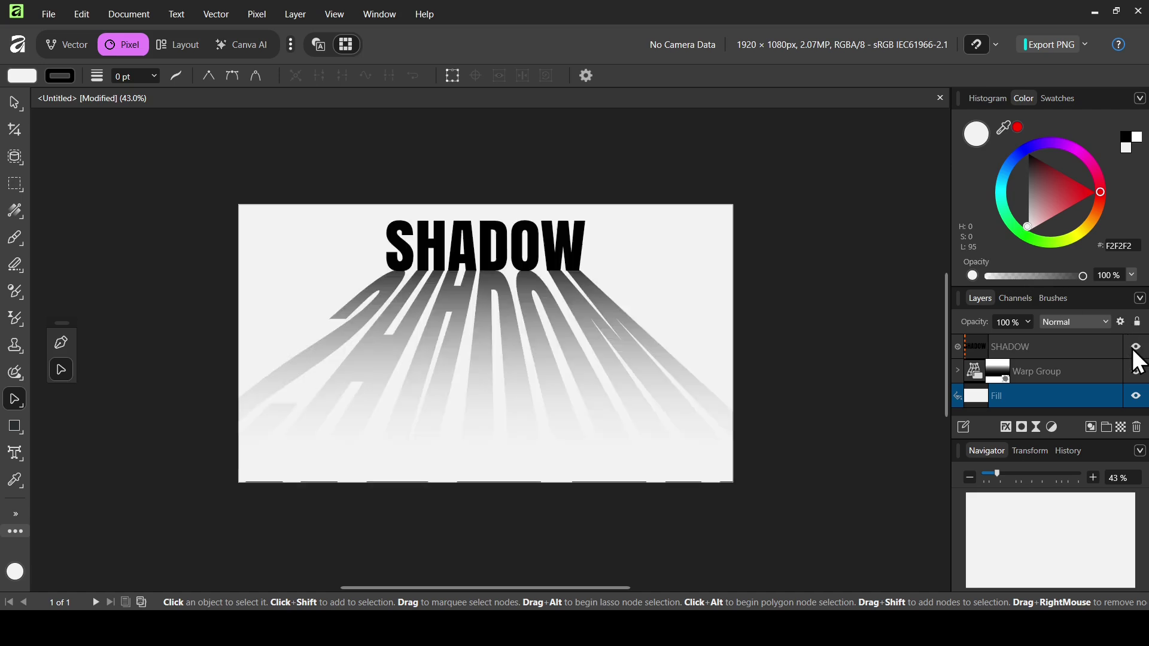
click(1136, 374)
click(1137, 372)
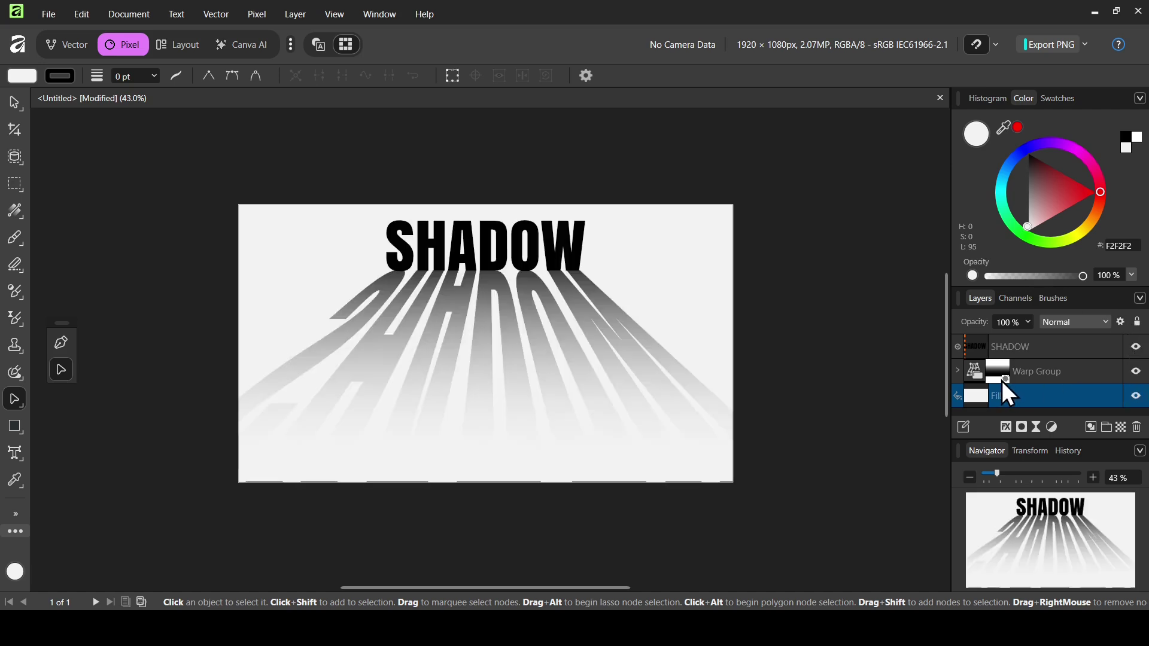
click(957, 371)
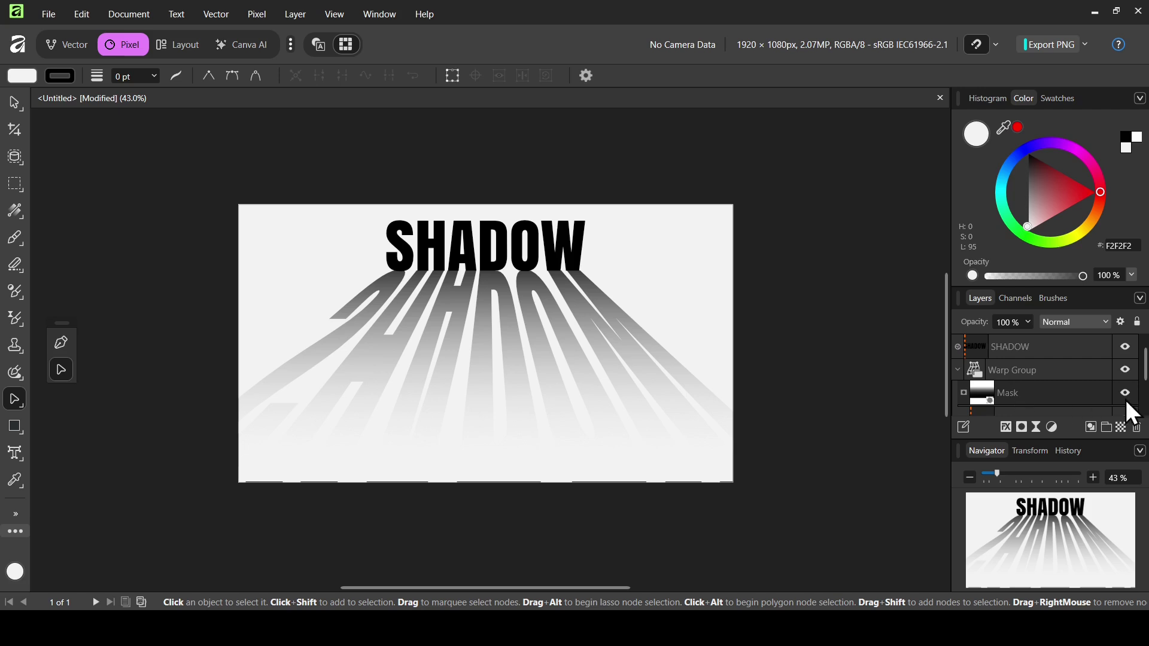
scroll(1143, 380, down, 1)
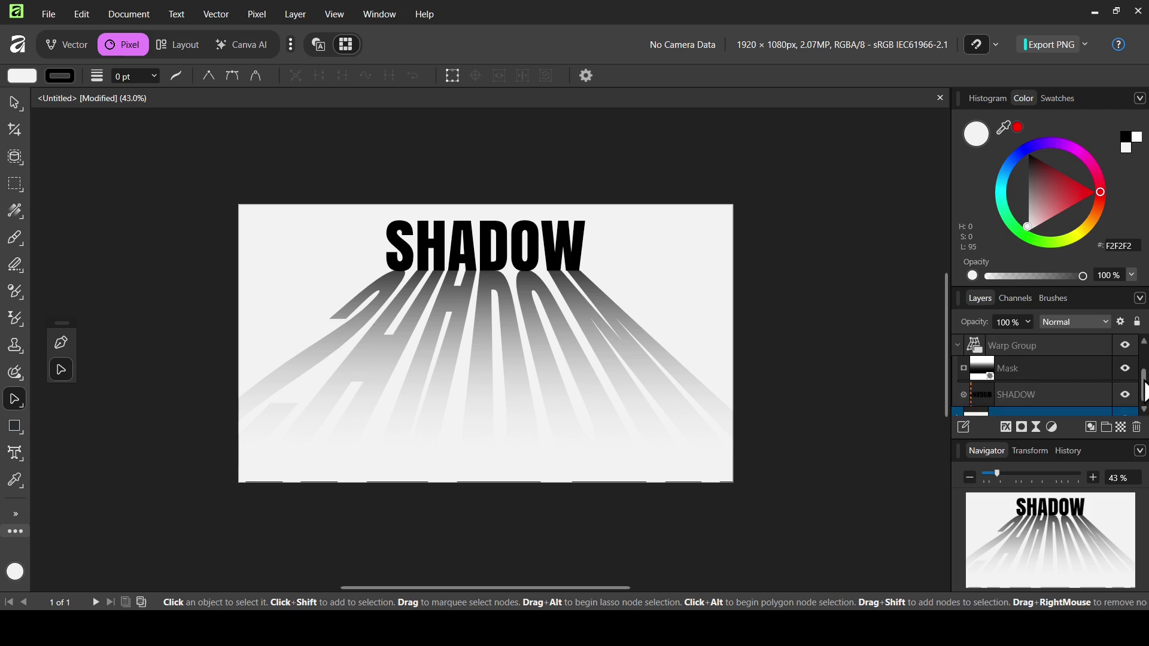
click(1125, 395)
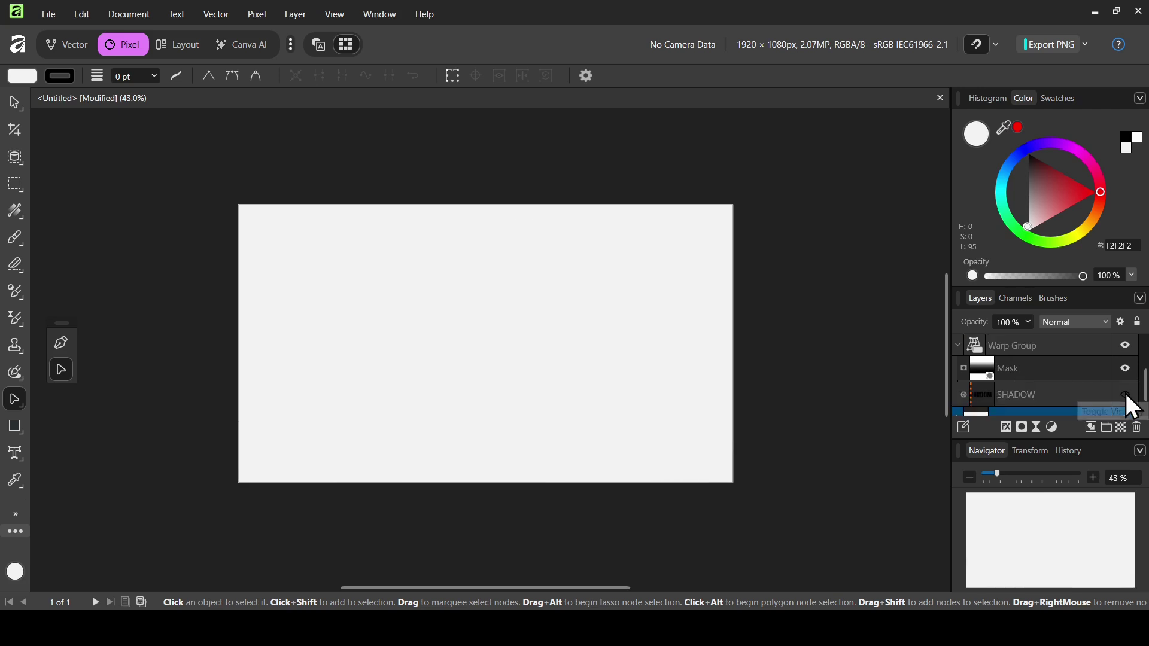
click(1126, 395)
scroll(1144, 368, up, 1)
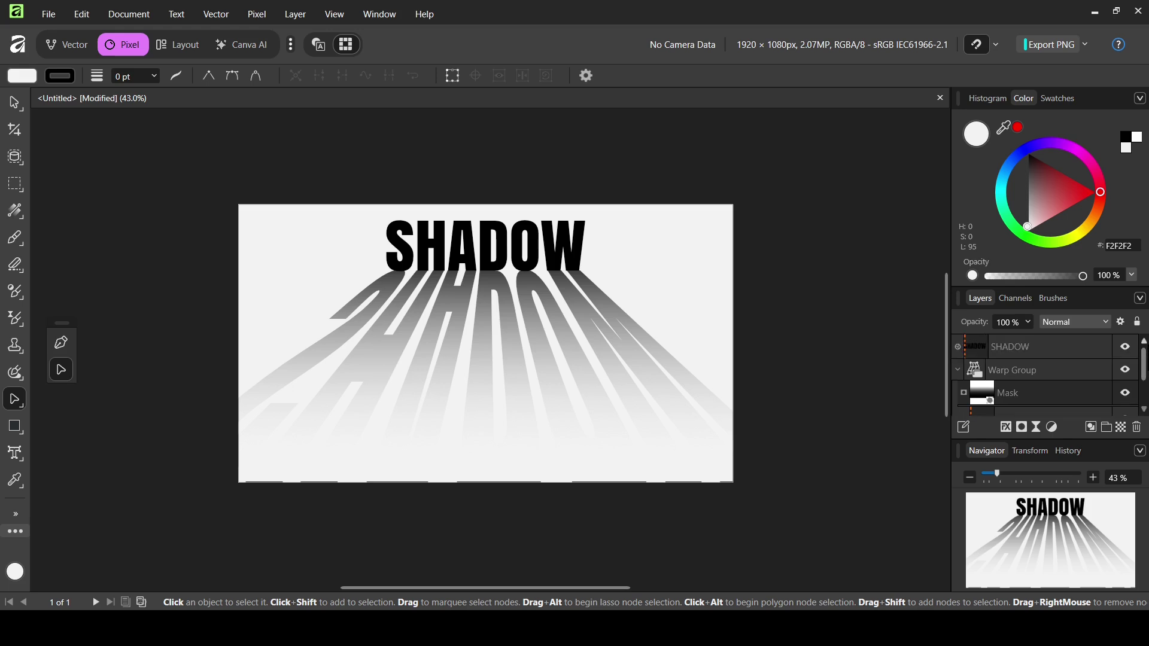
click(957, 370)
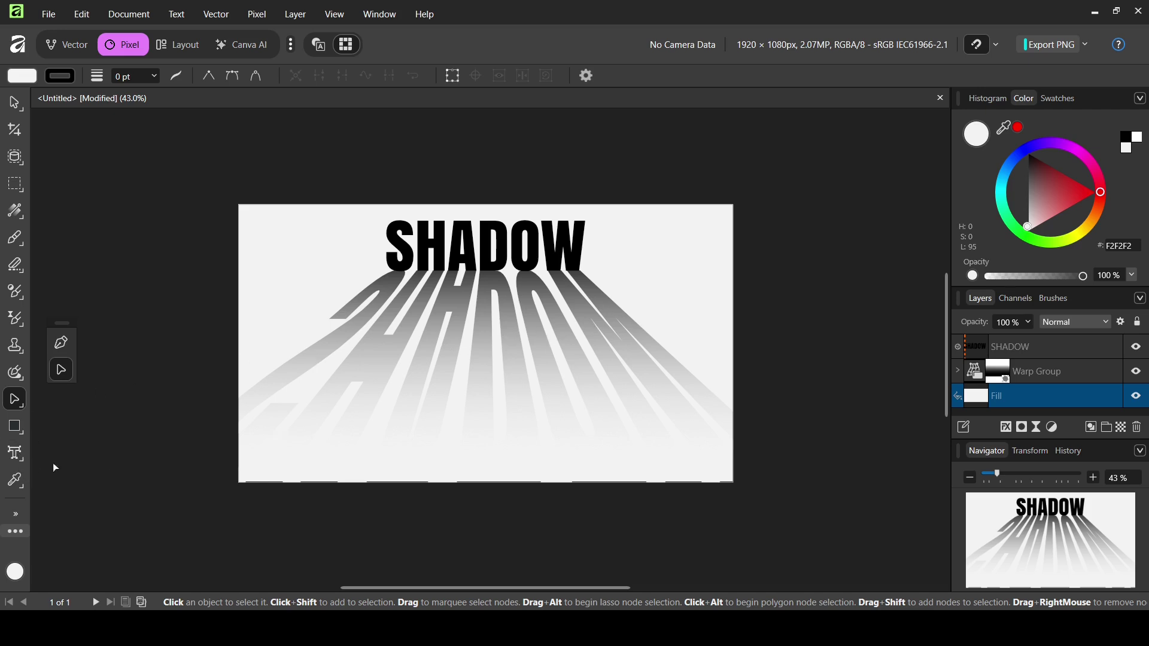
Step: Replace the title text SHADOW with WORLD
click(19, 457)
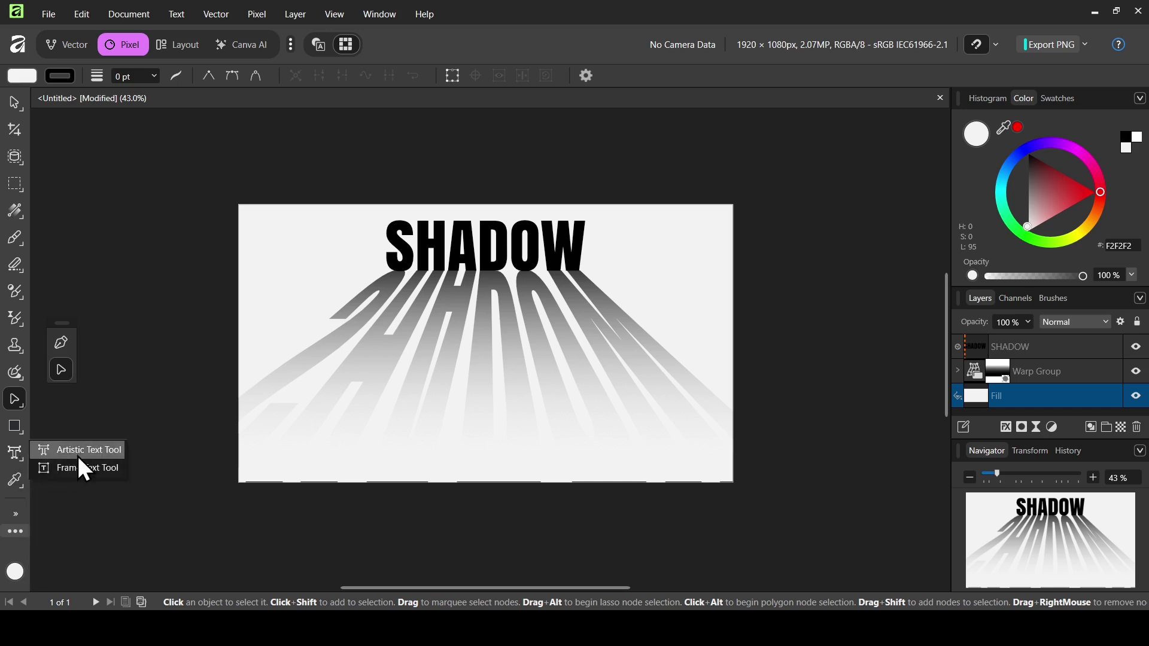
click(87, 455)
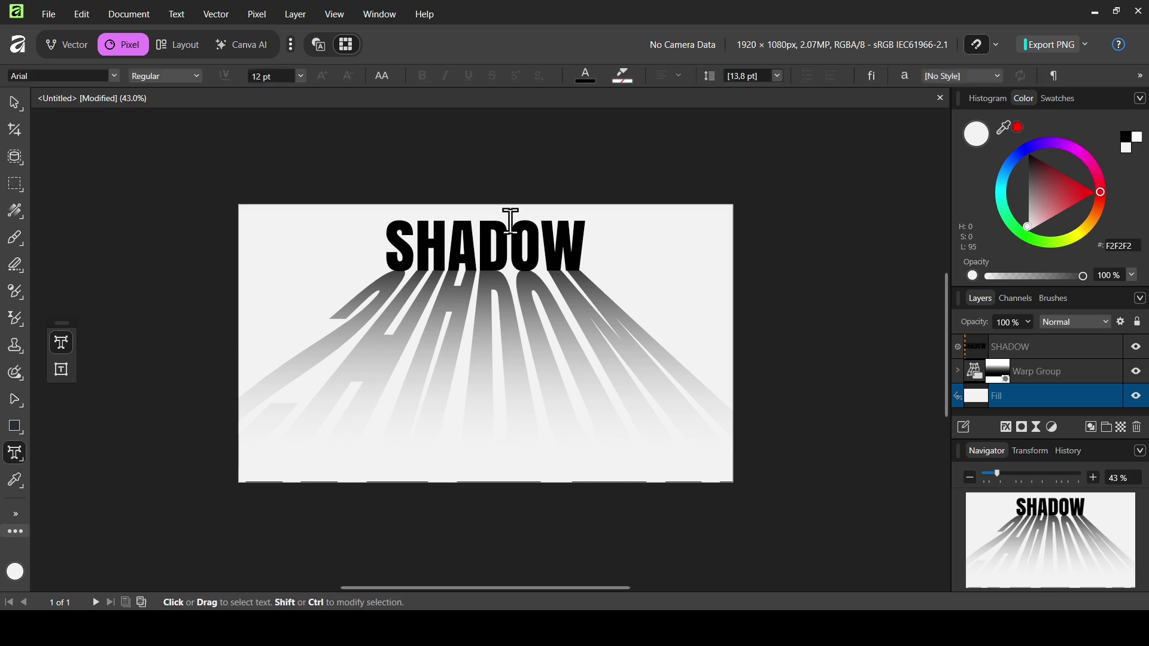
click(980, 347)
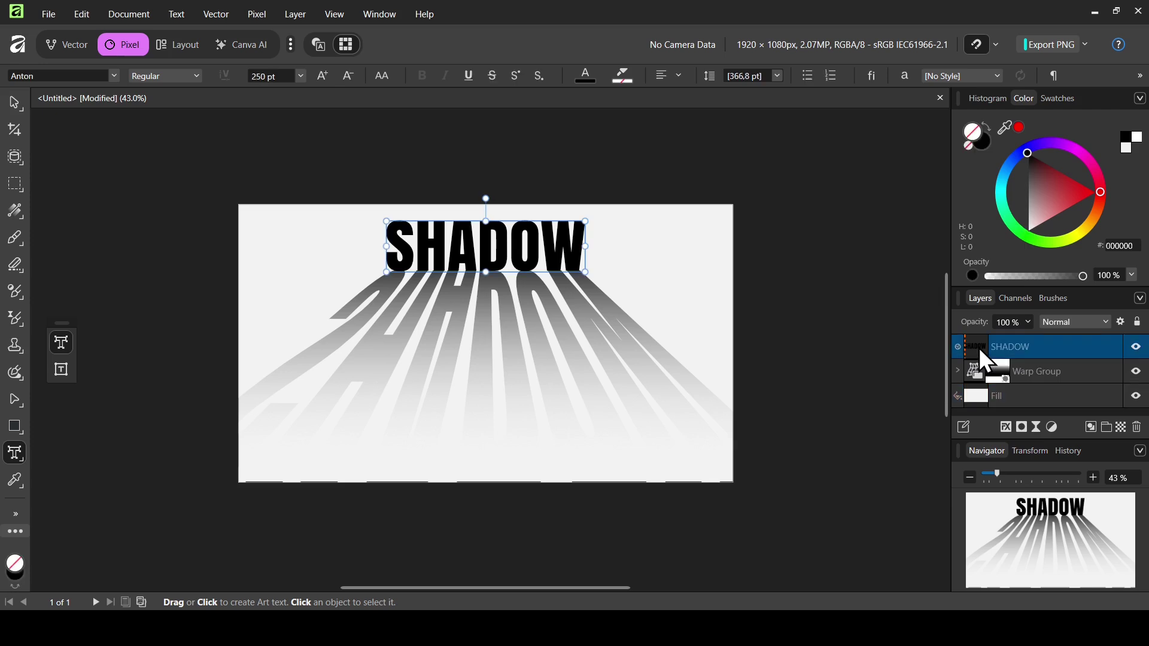
double_click(542, 249)
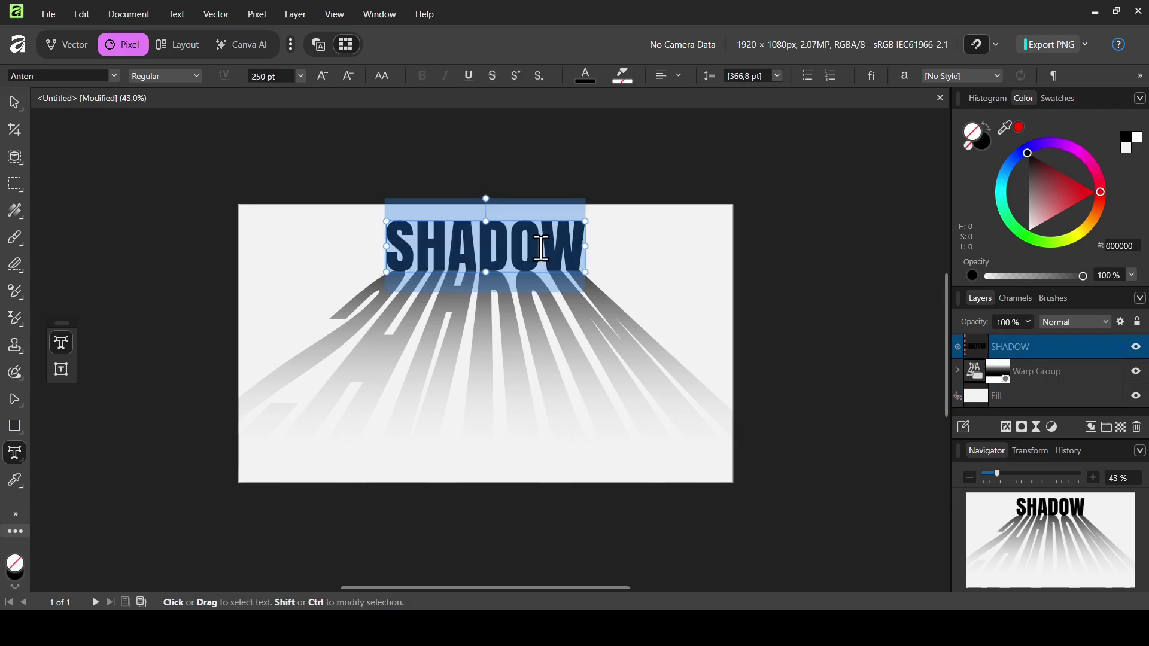
text(WOR)
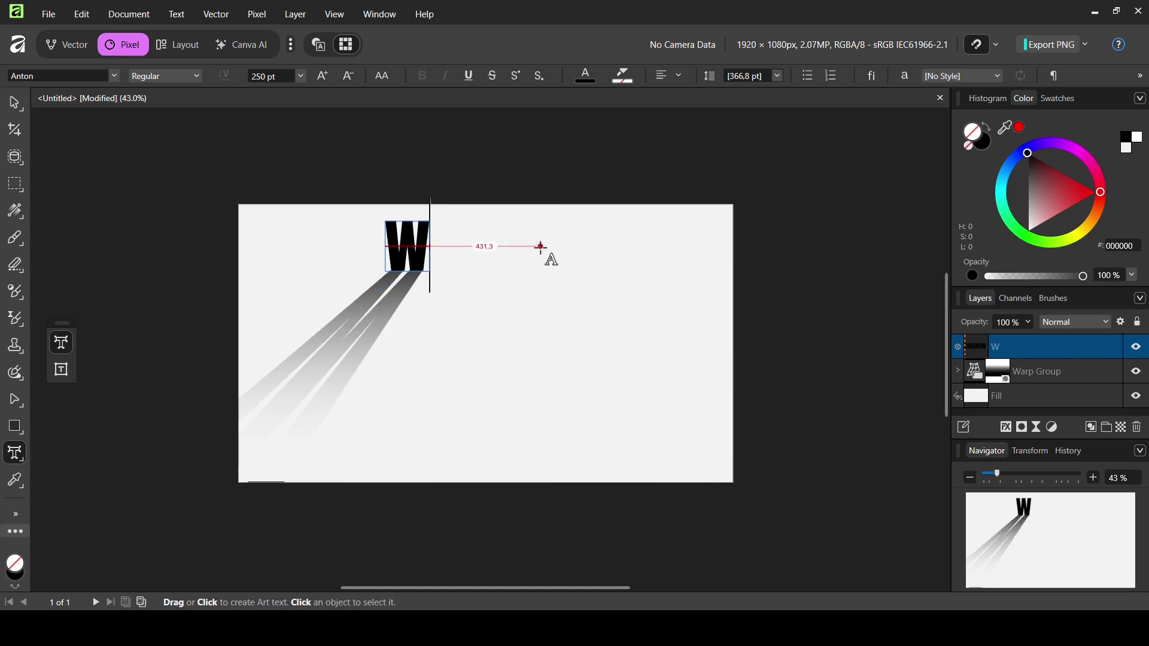
text(LD)
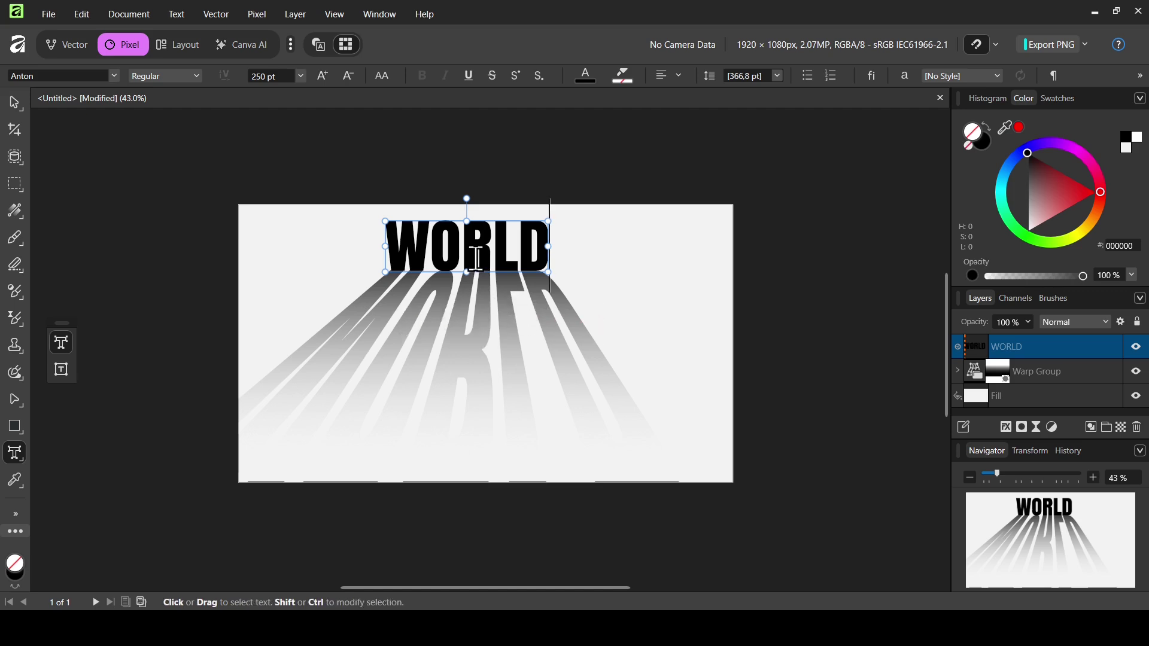
Step: Set the WORLD text to 300 pt
key(ctrl+a)
click(264, 74)
text(300)
key(Return)
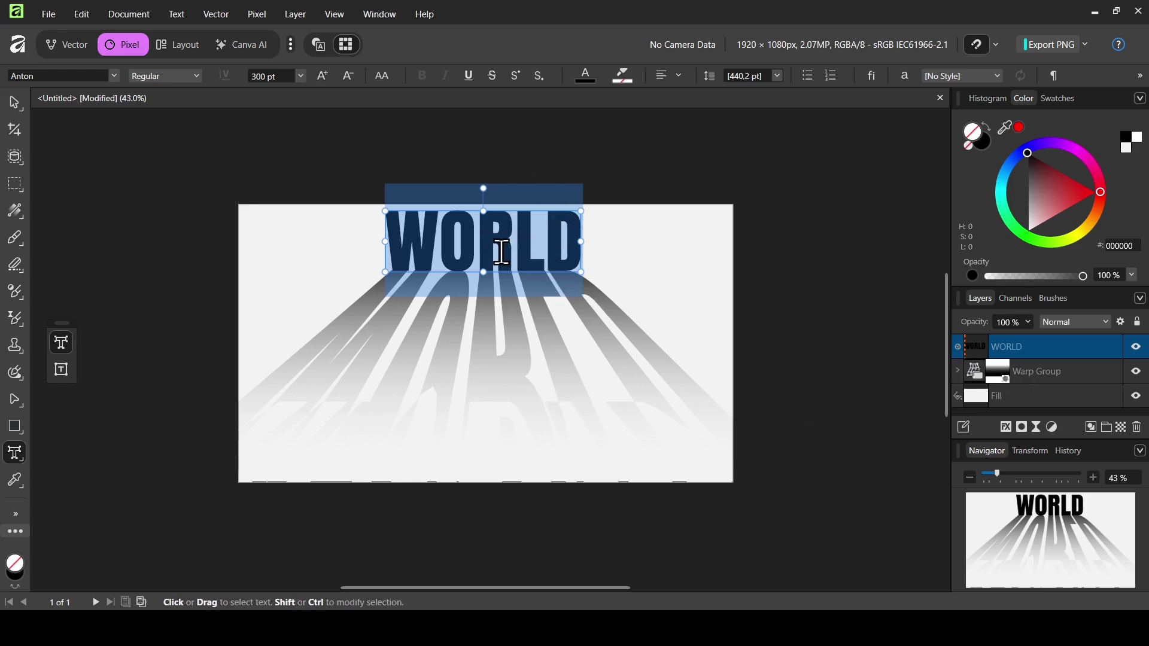
Step: Resize WORLD to 220 pt and change its font to Poppins
text(22)
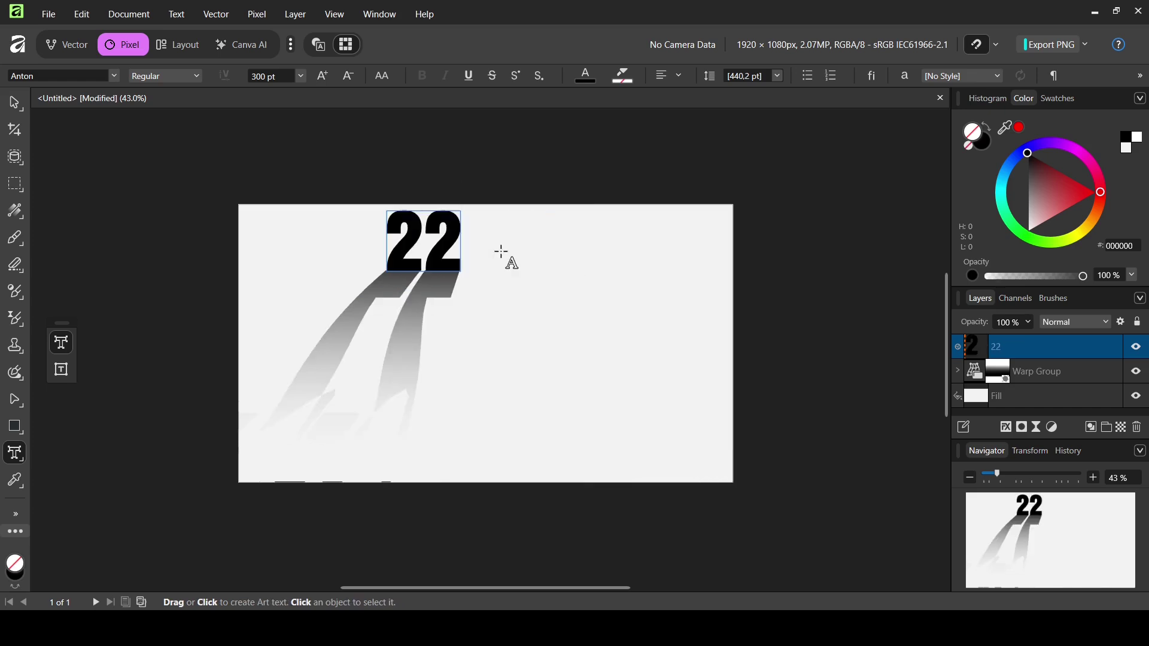
key(ctrl+z)
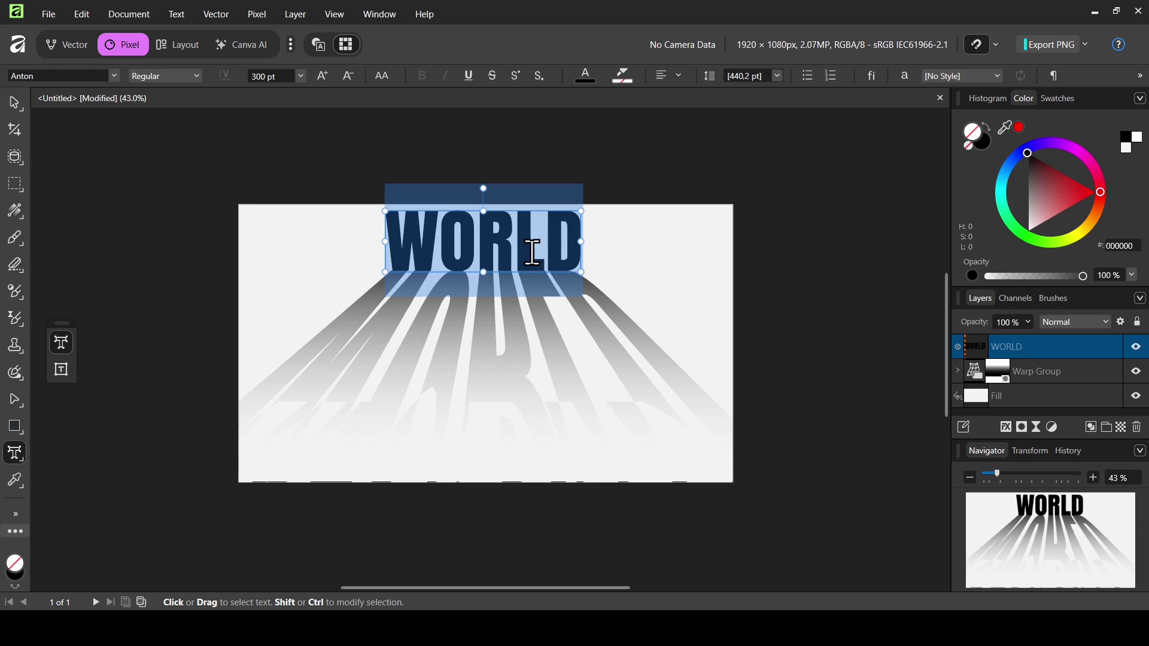
click(265, 75)
text(220)
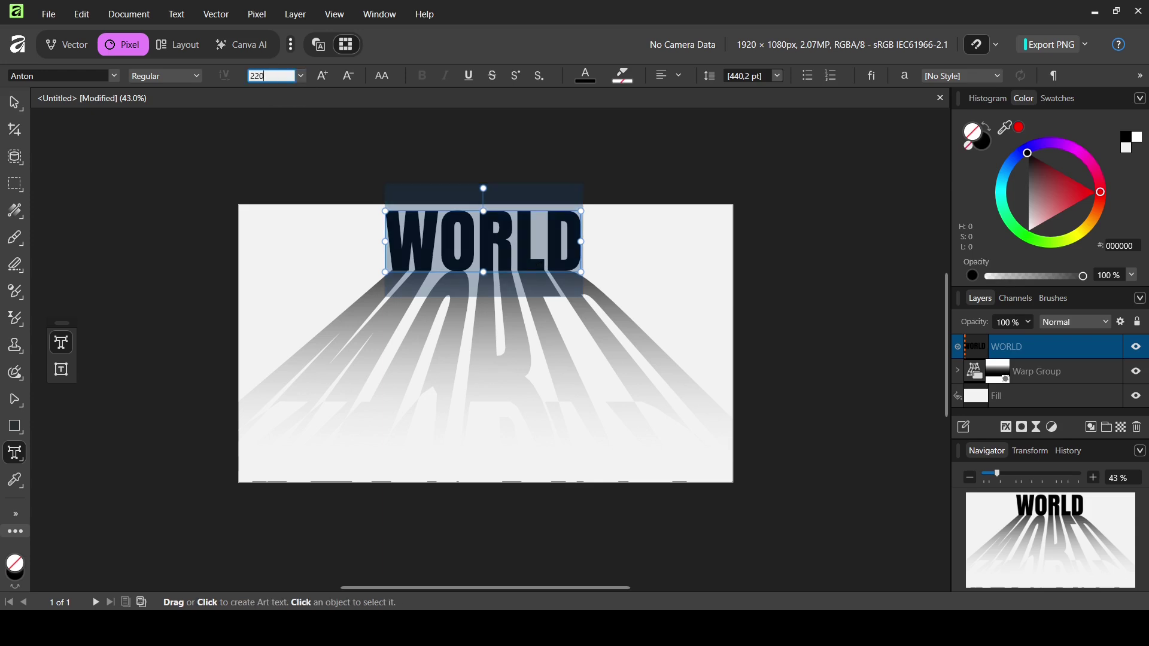
key(Return)
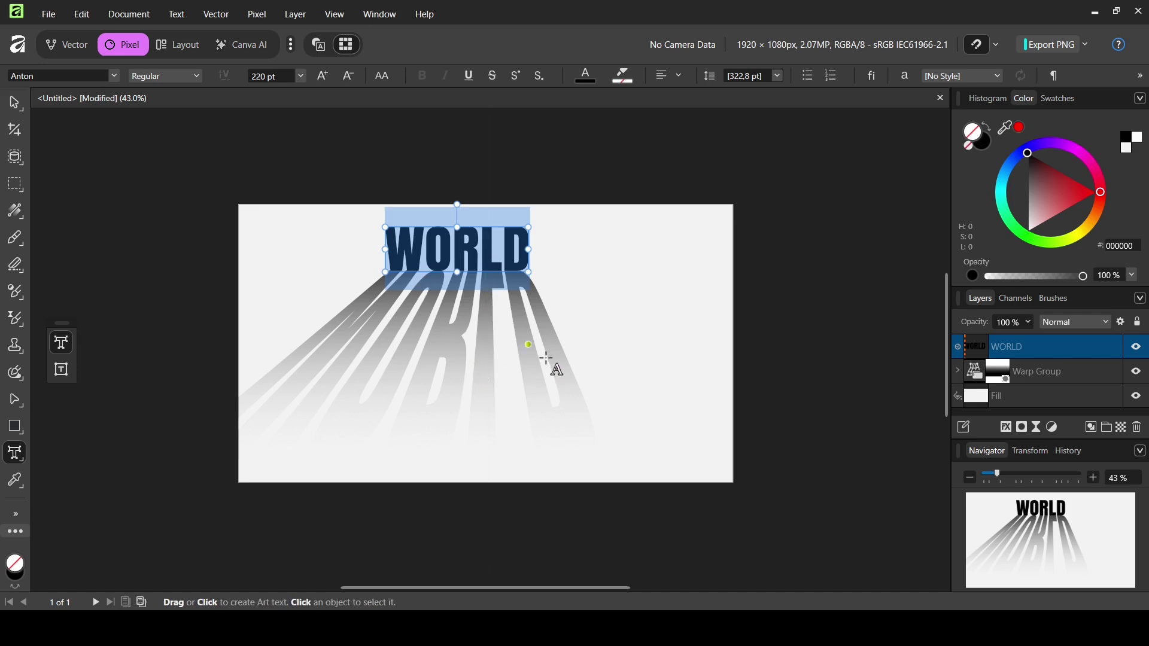
click(113, 76)
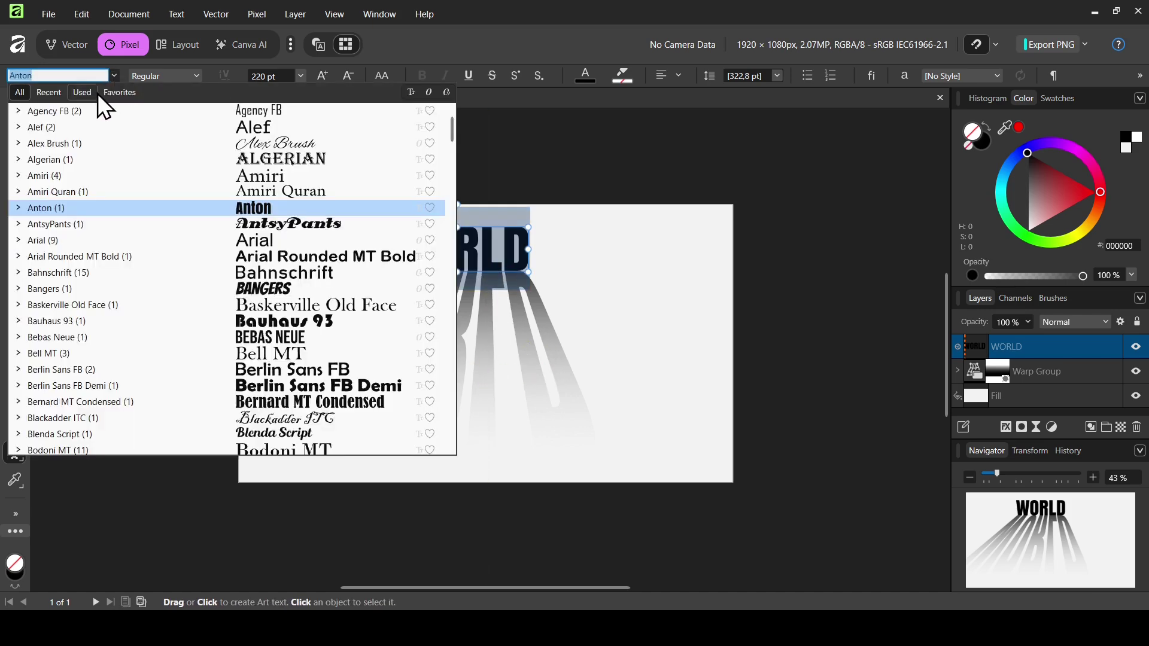
text(POP)
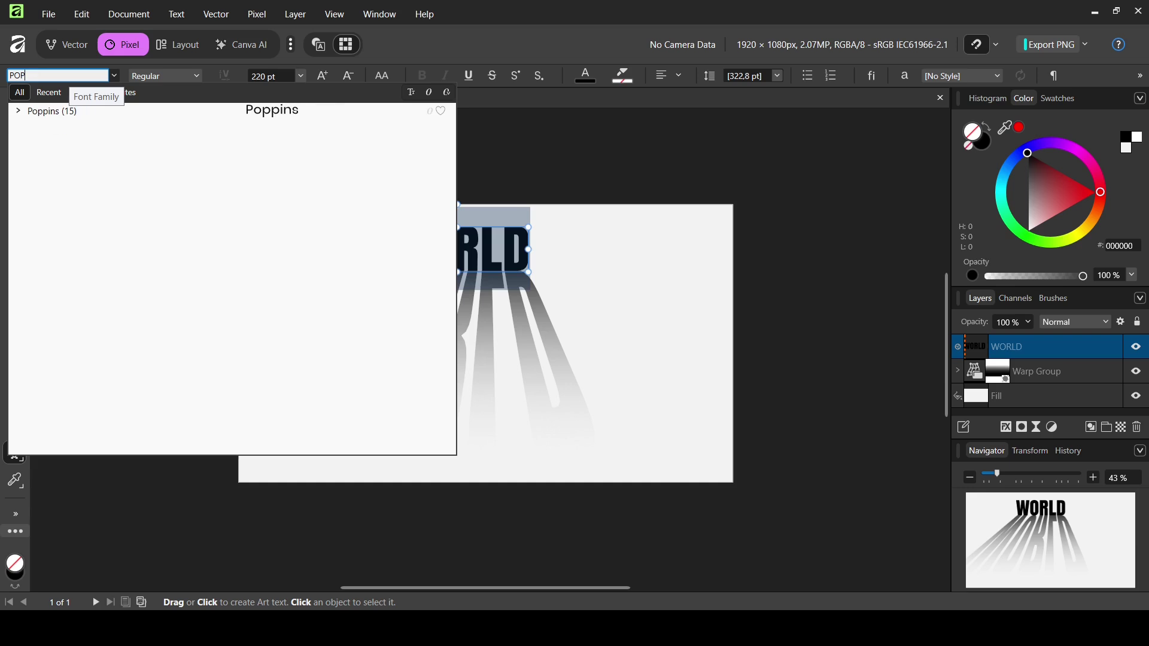
click(113, 112)
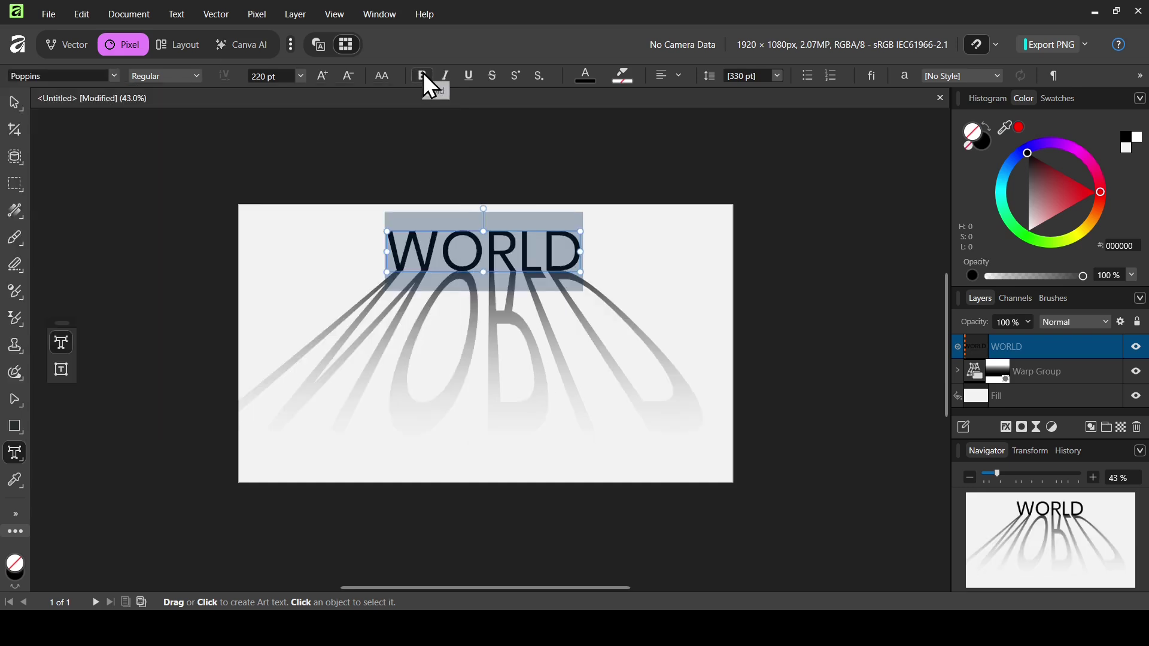